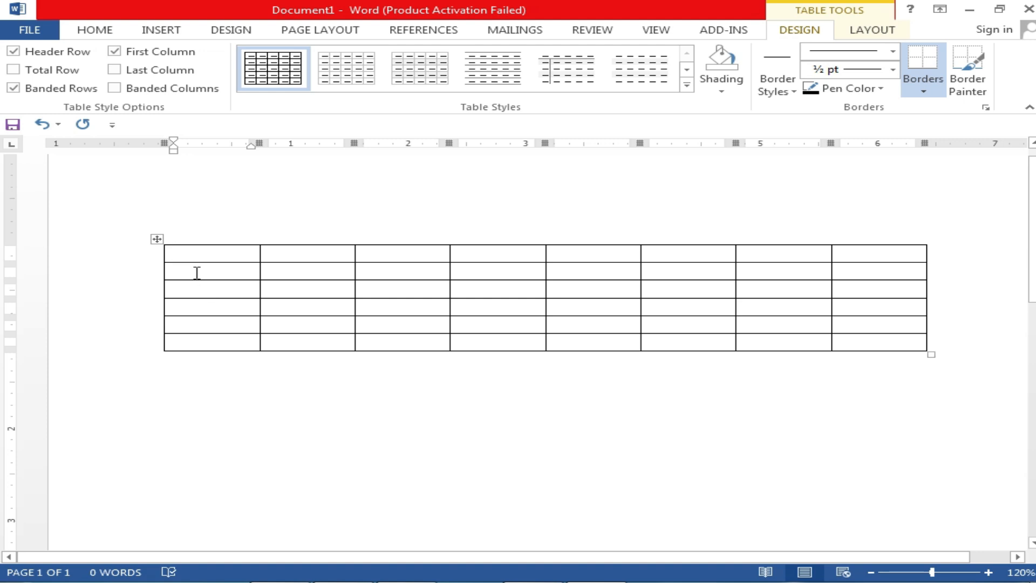
# Step: Number the first-column cells 1, 2 and 3, starting from the table's second row
pyautogui.click(221, 269)
pyautogui.write('1')
pyautogui.moveTo(190, 308); pyautogui.dragTo(178, 270)
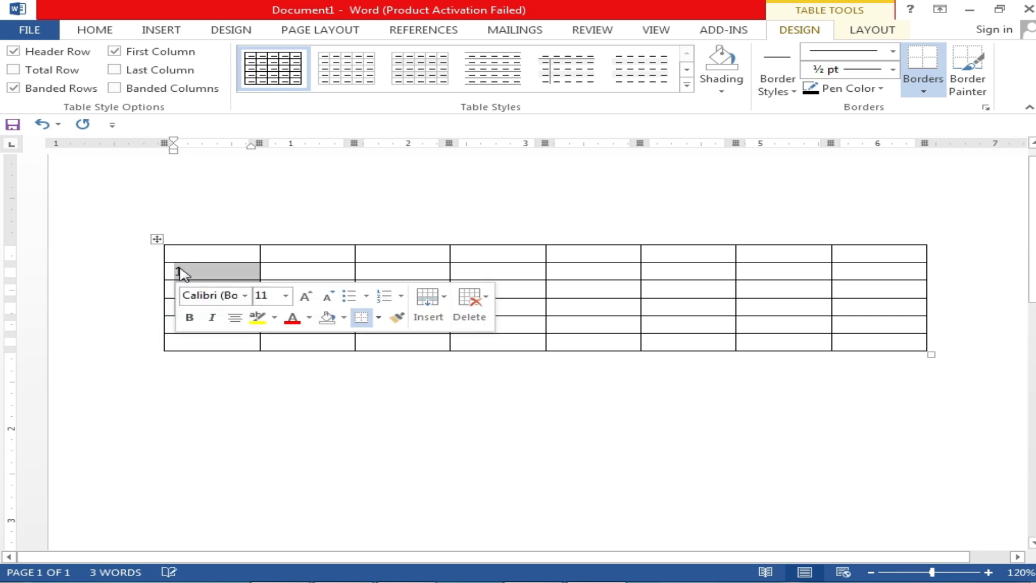
pyautogui.click(231, 347)
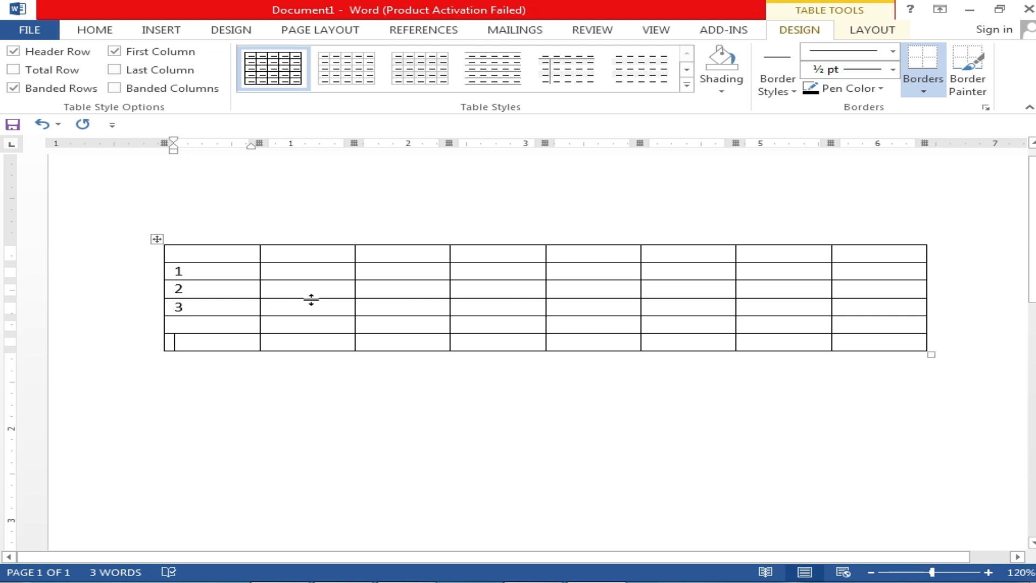
# Step: Undo the cell numbering and the table insertion to return to a blank document
pyautogui.hotkey('ctrl', 'z')
pyautogui.hotkey('ctrl', 'z')
pyautogui.hotkey('ctrl', 'z')
pyautogui.hotkey('ctrl', 'z')
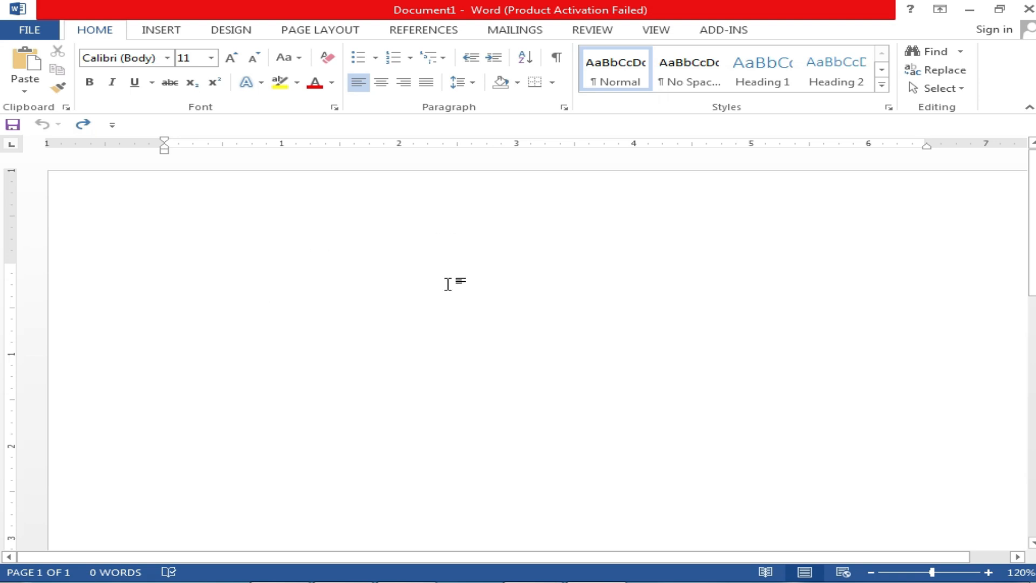
# Step: Set the document's paper size to A4
pyautogui.scroll(-3, 619, 318)
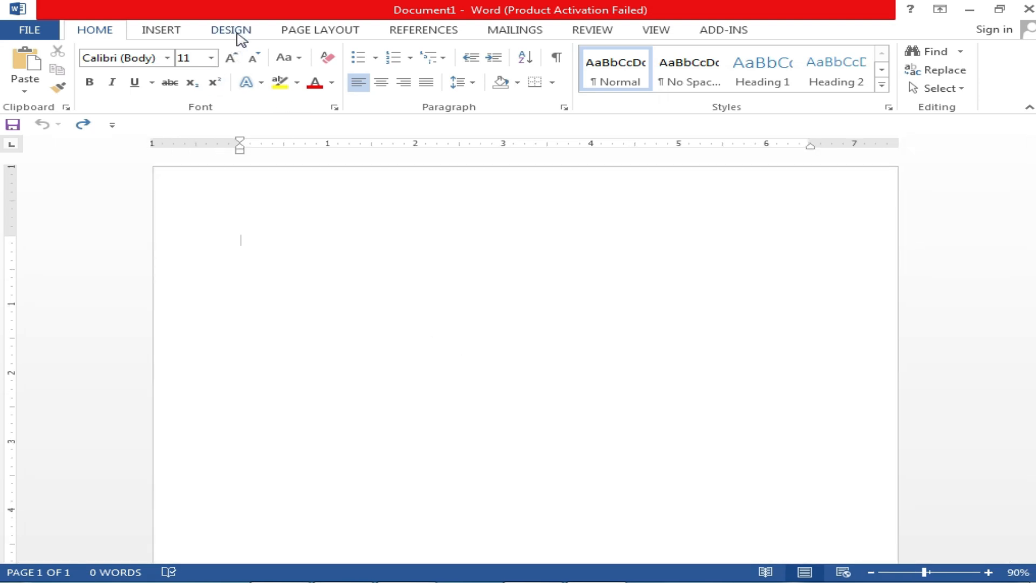
pyautogui.click(323, 33)
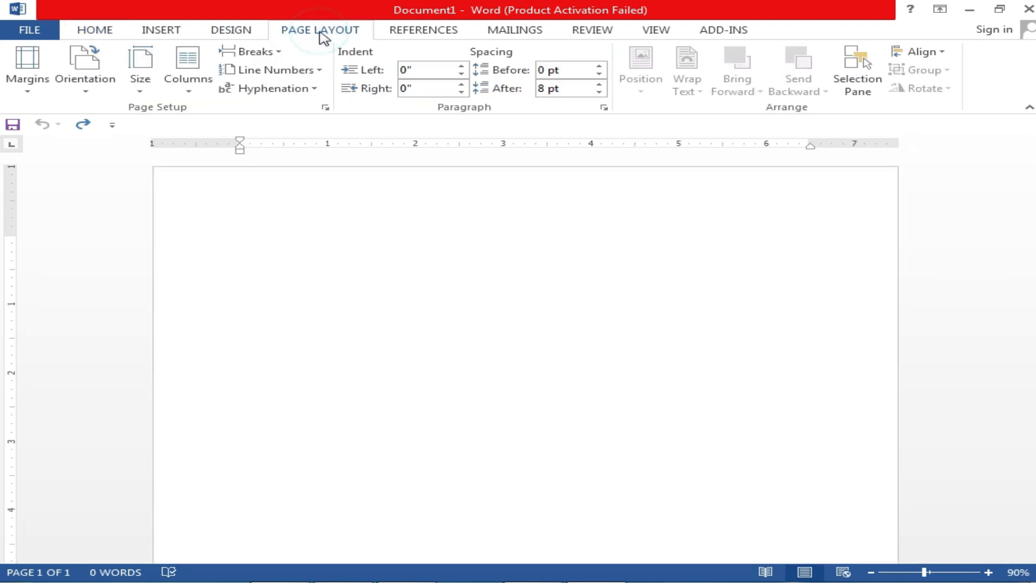
pyautogui.click(138, 91)
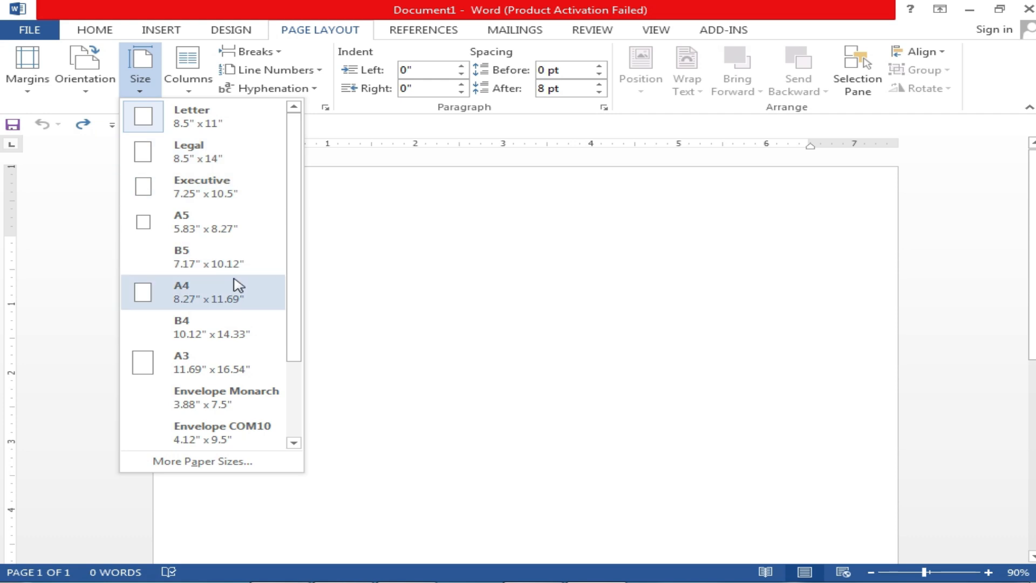
pyautogui.click(202, 296)
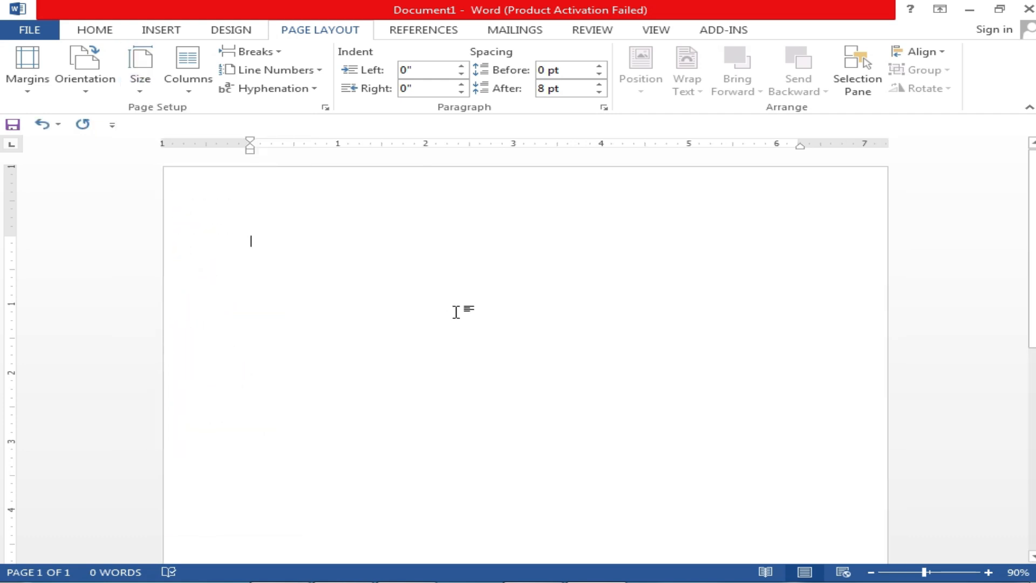
# Step: Add the centred title "Dally Production Report" and format it as 22 pt, underlined and bold
pyautogui.click(94, 30)
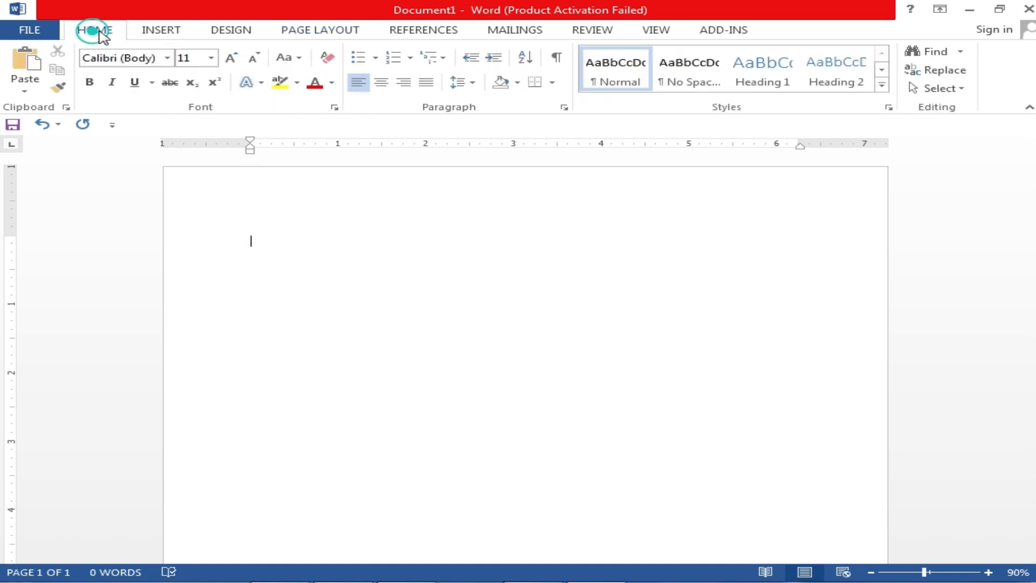
pyautogui.click(381, 83)
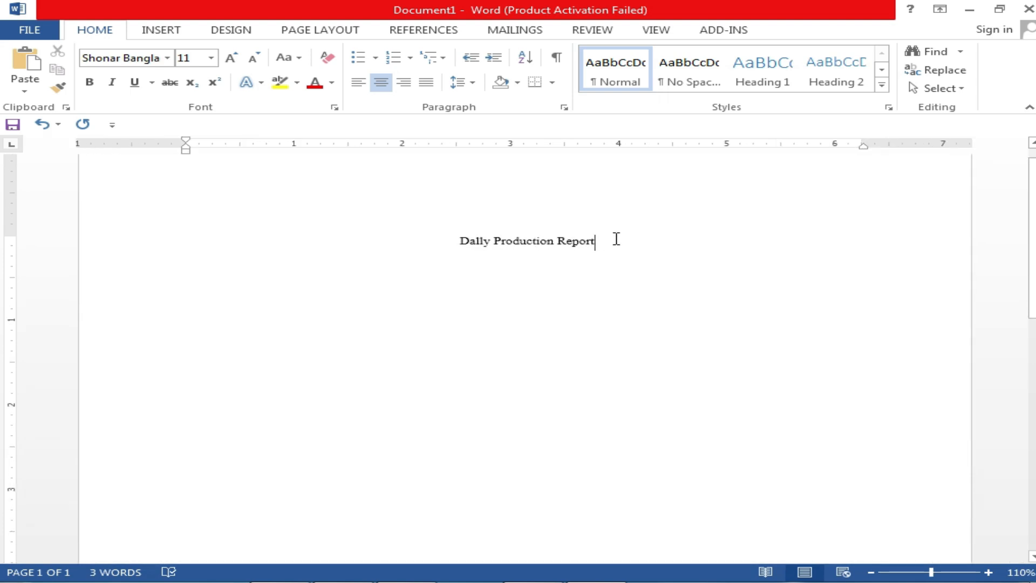
pyautogui.moveTo(610, 238); pyautogui.dragTo(447, 239)
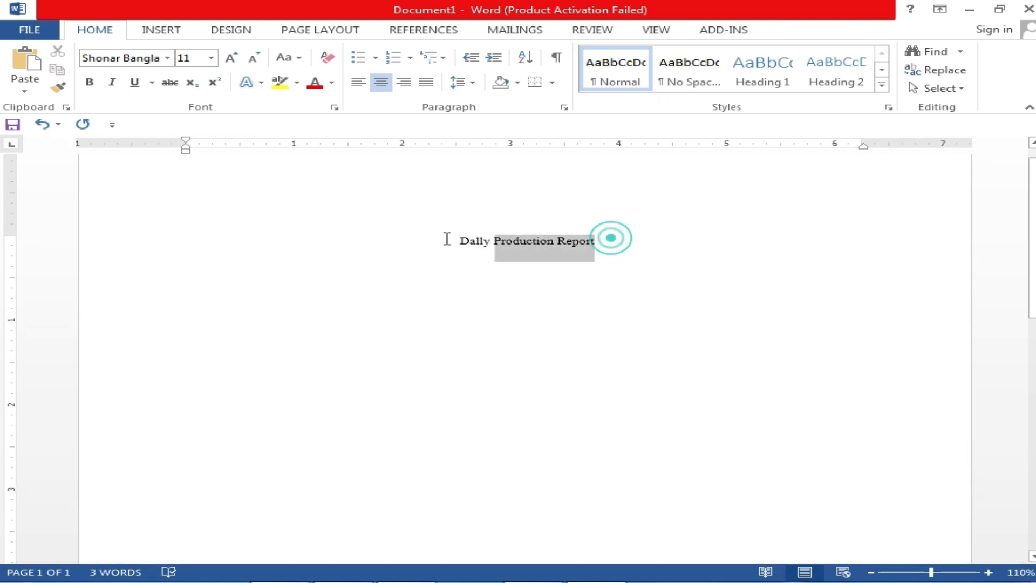
pyautogui.click(211, 58)
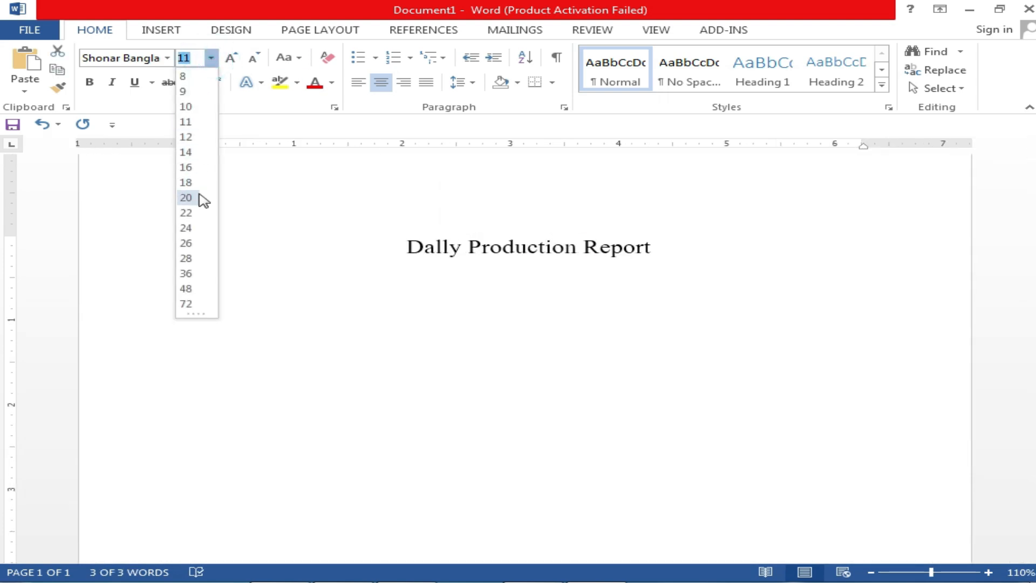
pyautogui.click(199, 213)
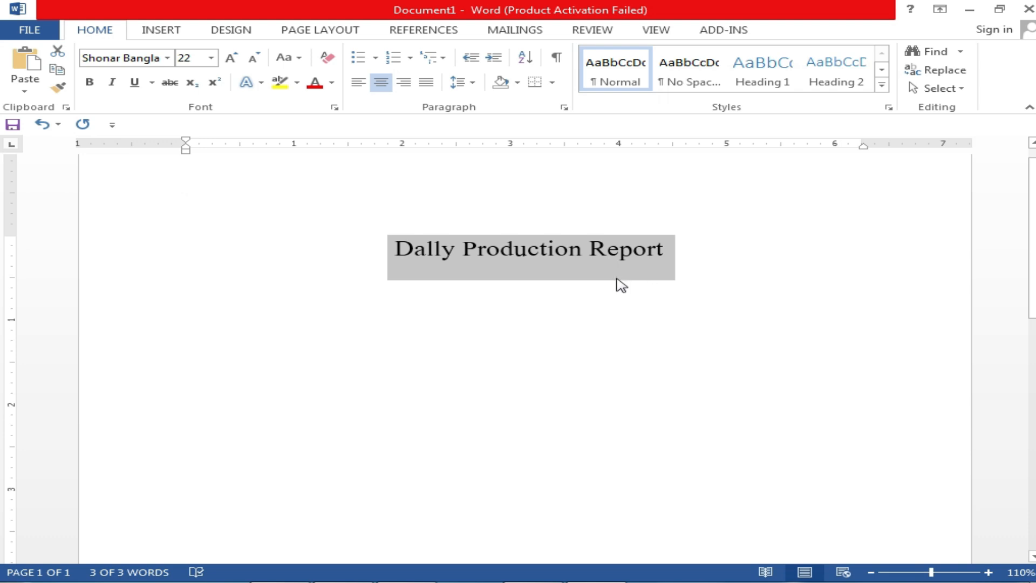
pyautogui.click(136, 84)
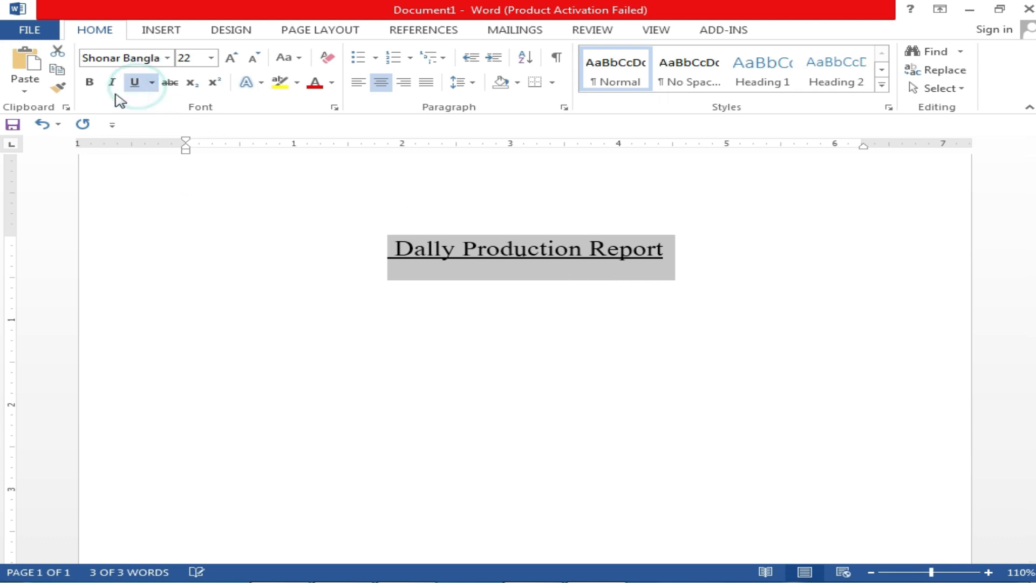
pyautogui.click(89, 83)
pyautogui.click(674, 259)
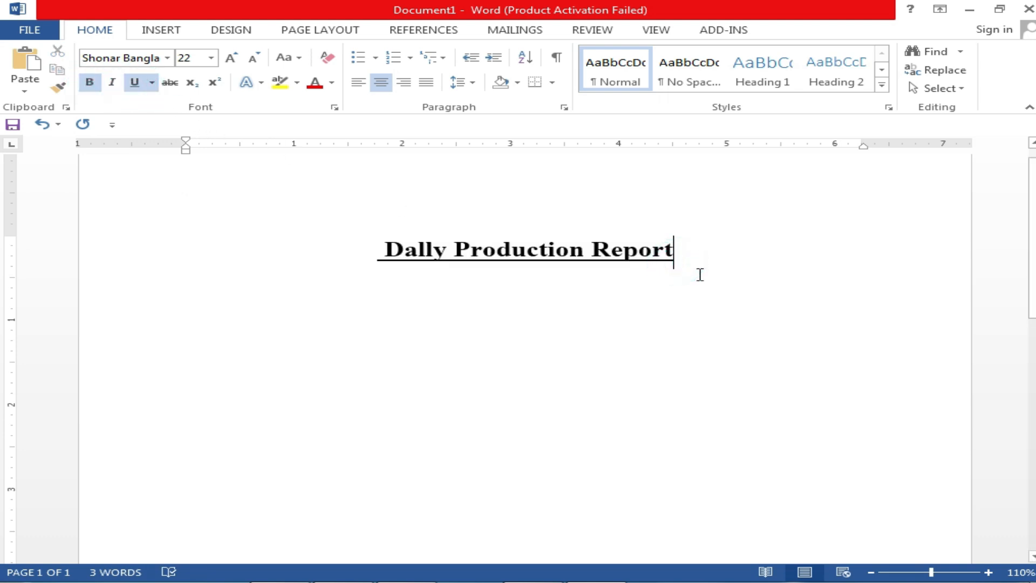
# Step: Reduce the top margin so the title sits close to the page's upper edge, checking the print preview before and after
pyautogui.hotkey('ctrl', 'p')
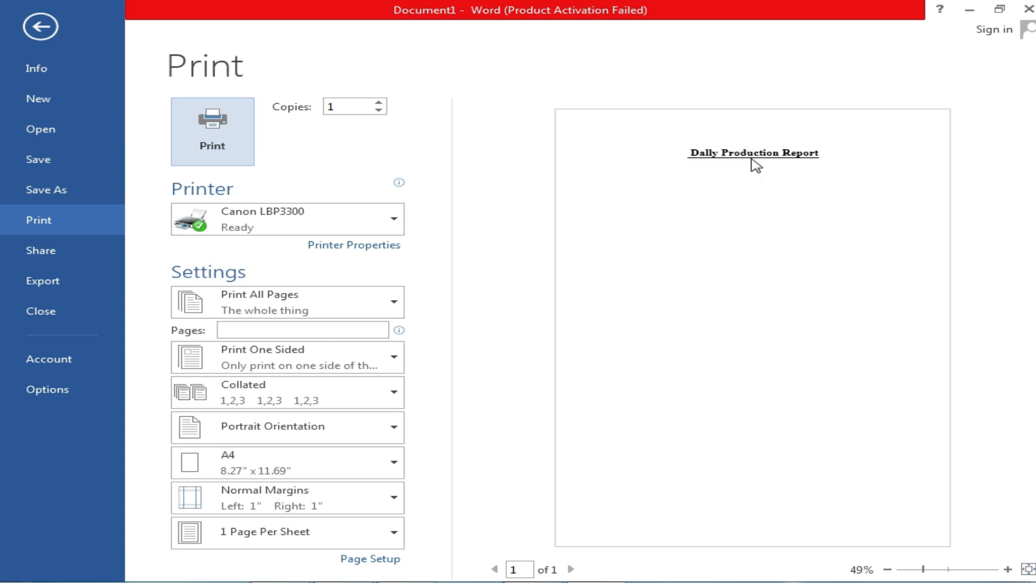
pyautogui.click(40, 27)
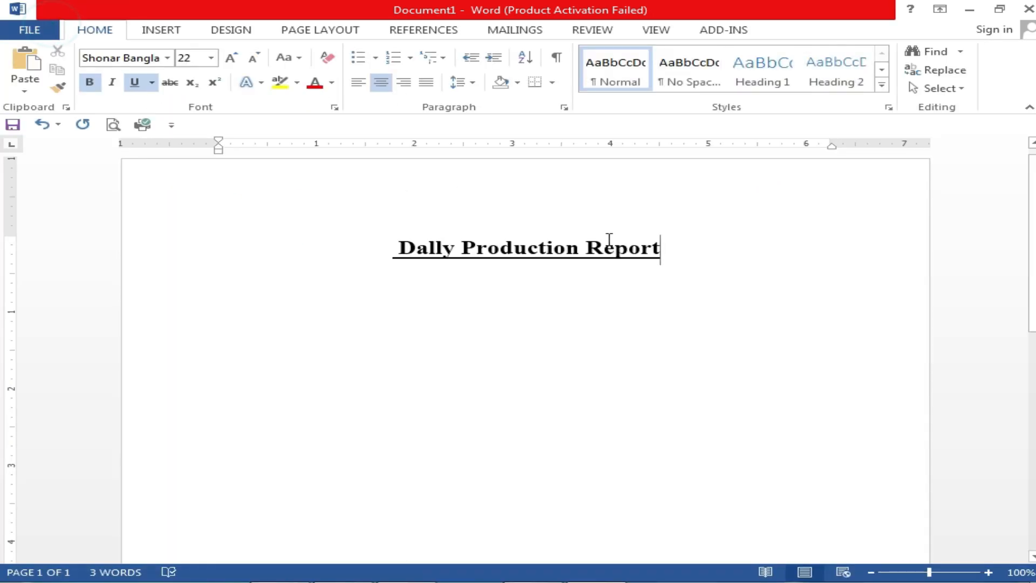
pyautogui.scroll(1, 27, 249)
pyautogui.moveTo(10, 242); pyautogui.dragTo(25, 177)
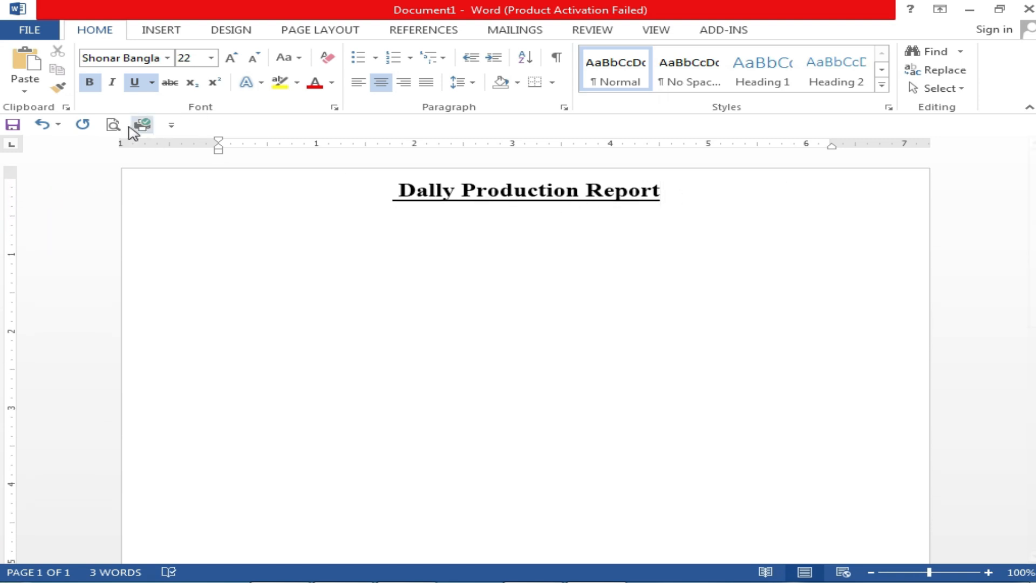
pyautogui.click(111, 125)
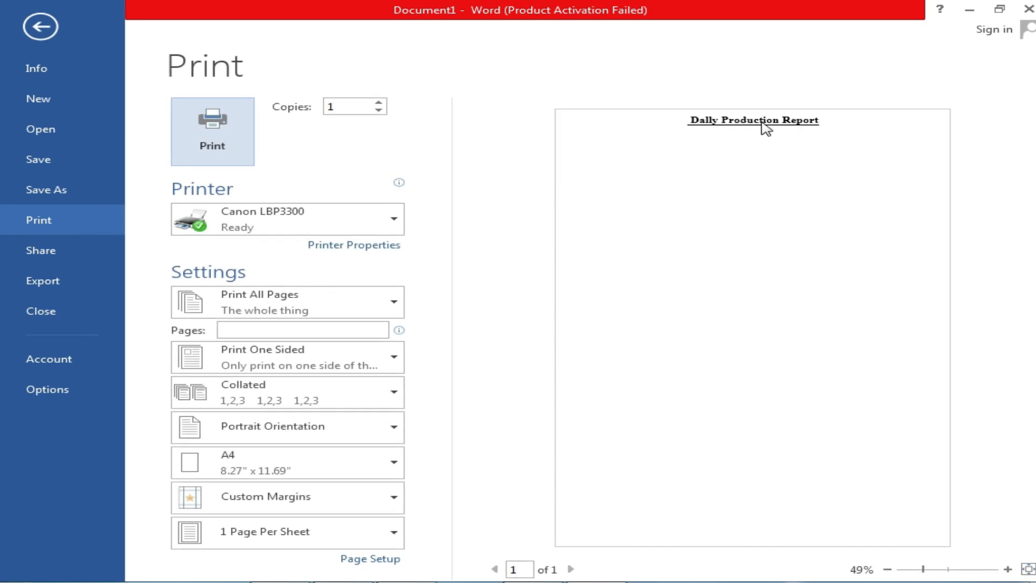
pyautogui.click(35, 30)
# Step: Start a new line below the title with underline and bold turned off
pyautogui.press('Return')
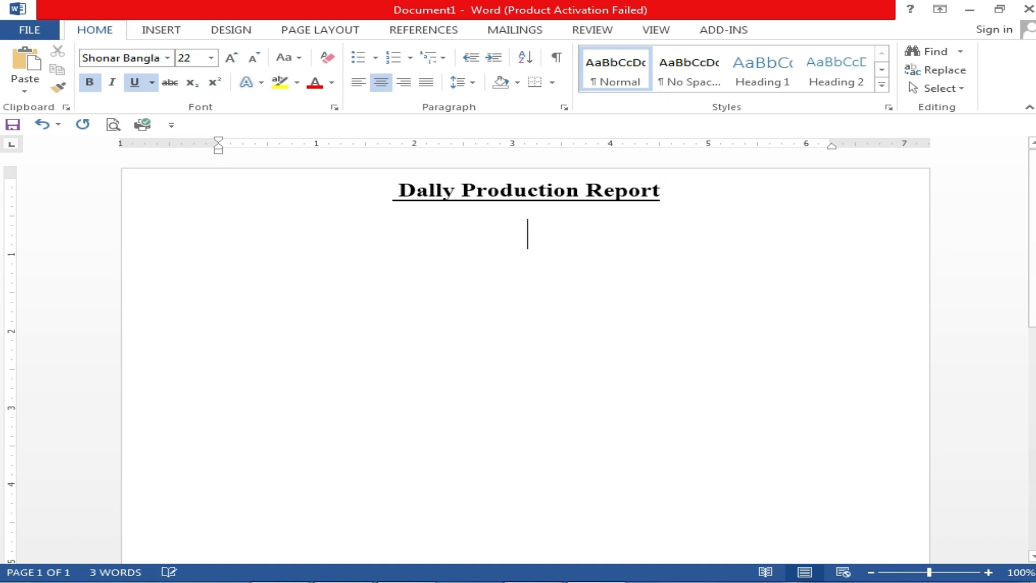
pyautogui.click(135, 82)
pyautogui.click(89, 82)
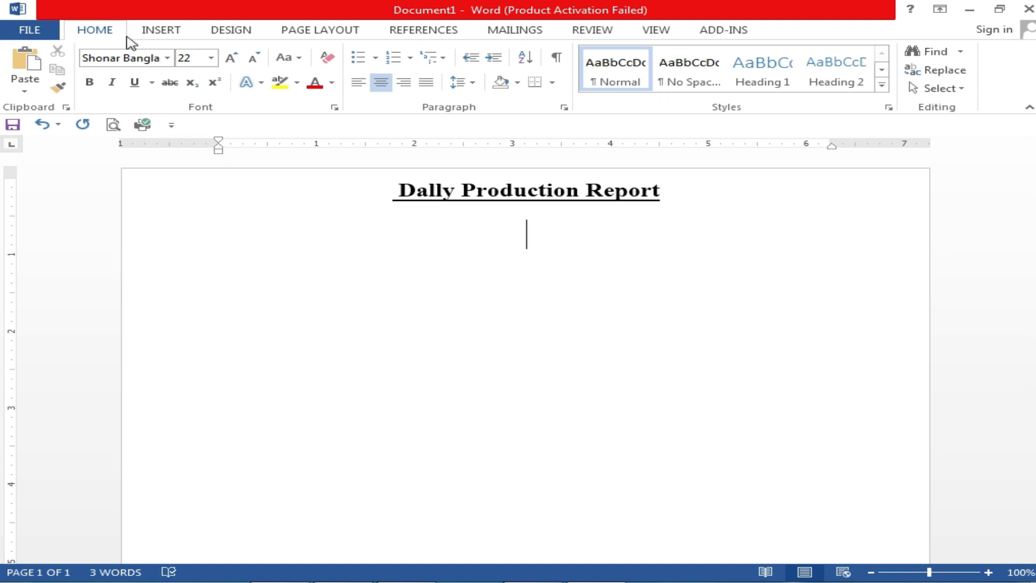
# Step: Try inserting a table of nine columns and six rows below the title, and undo it
pyautogui.click(160, 31)
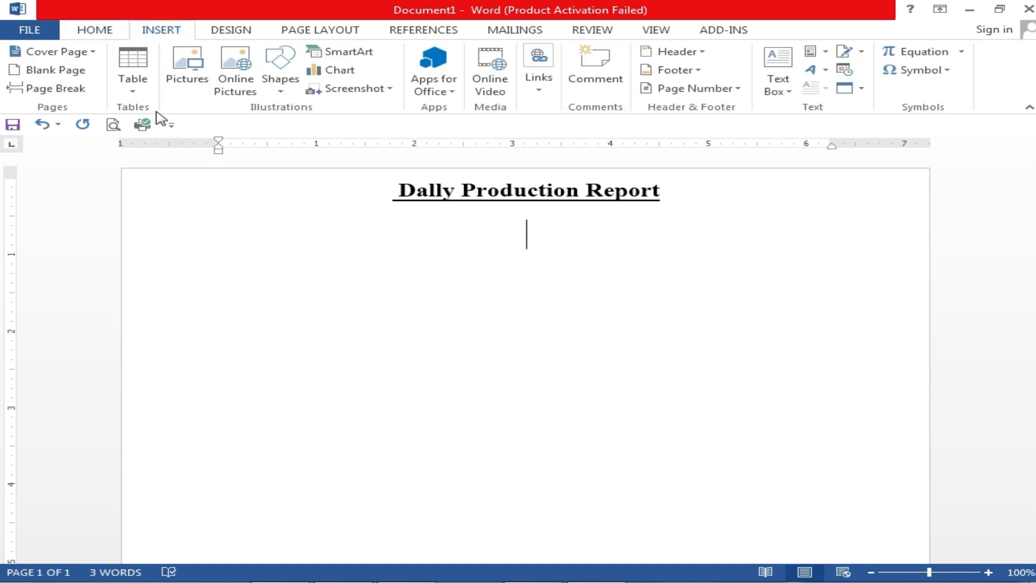
pyautogui.click(129, 91)
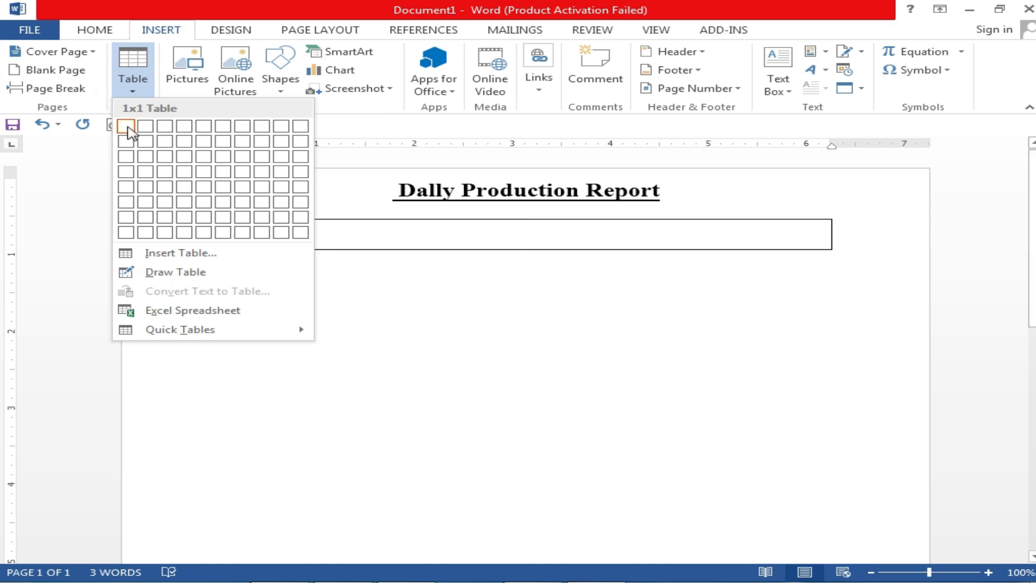
pyautogui.click(292, 209)
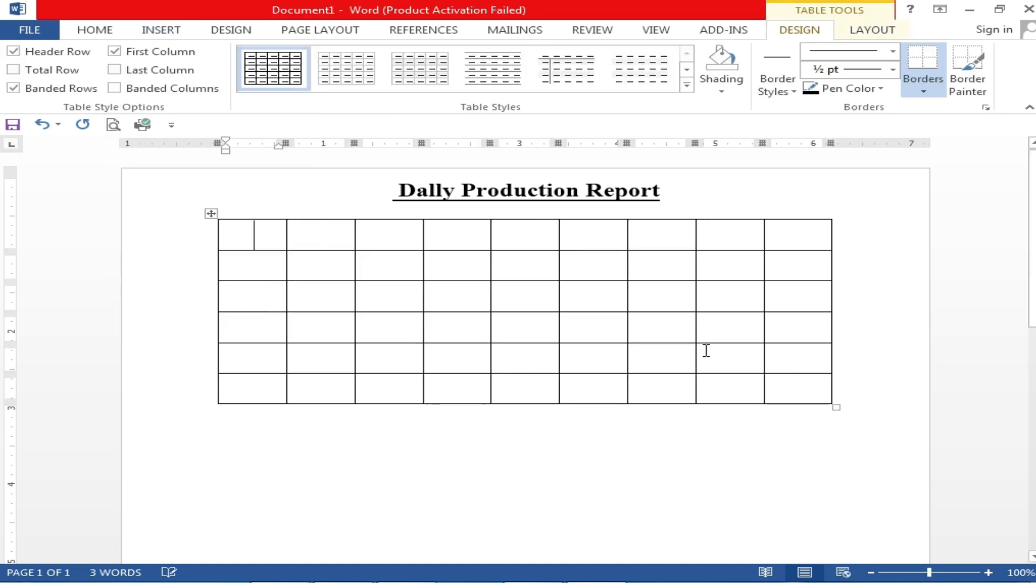
pyautogui.hotkey('ctrl', 'z')
# Step: Insert a five-column table below the title with enough rows to fill the whole page
pyautogui.click(160, 31)
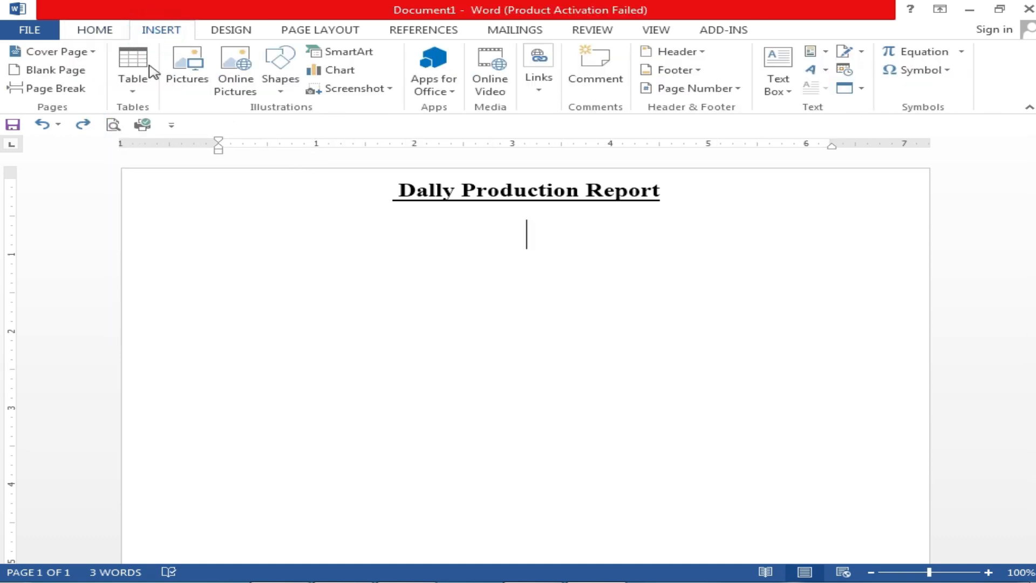
pyautogui.click(134, 94)
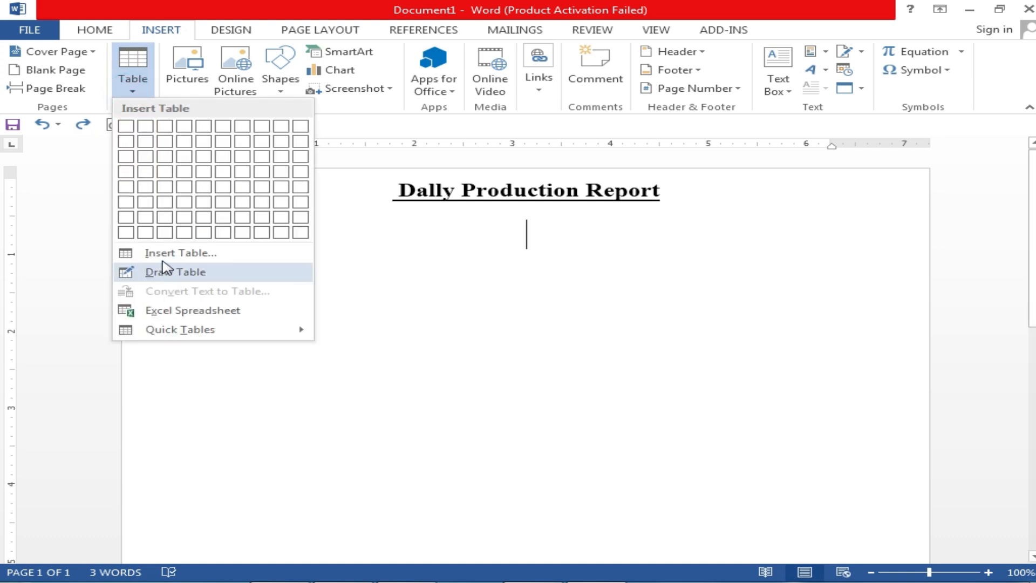
pyautogui.click(185, 255)
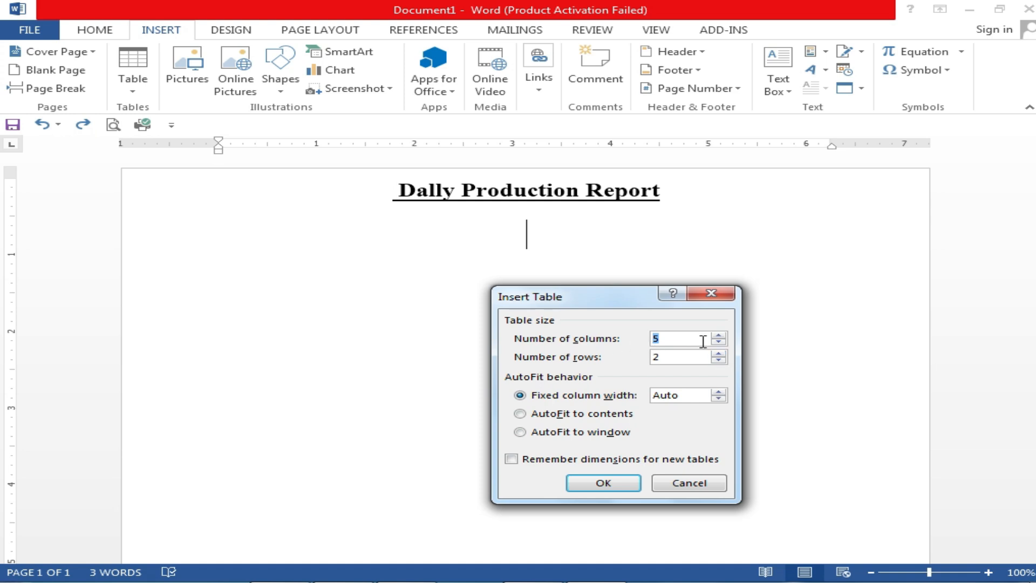
pyautogui.click(718, 354)
pyautogui.click(718, 360)
pyautogui.click(719, 361)
pyautogui.click(719, 361)
pyautogui.click(719, 360)
pyautogui.click(719, 360)
pyautogui.click(719, 360)
pyautogui.click(719, 360)
pyautogui.click(718, 354)
pyautogui.click(718, 355)
pyautogui.click(718, 354)
pyautogui.click(718, 354)
pyautogui.click(605, 483)
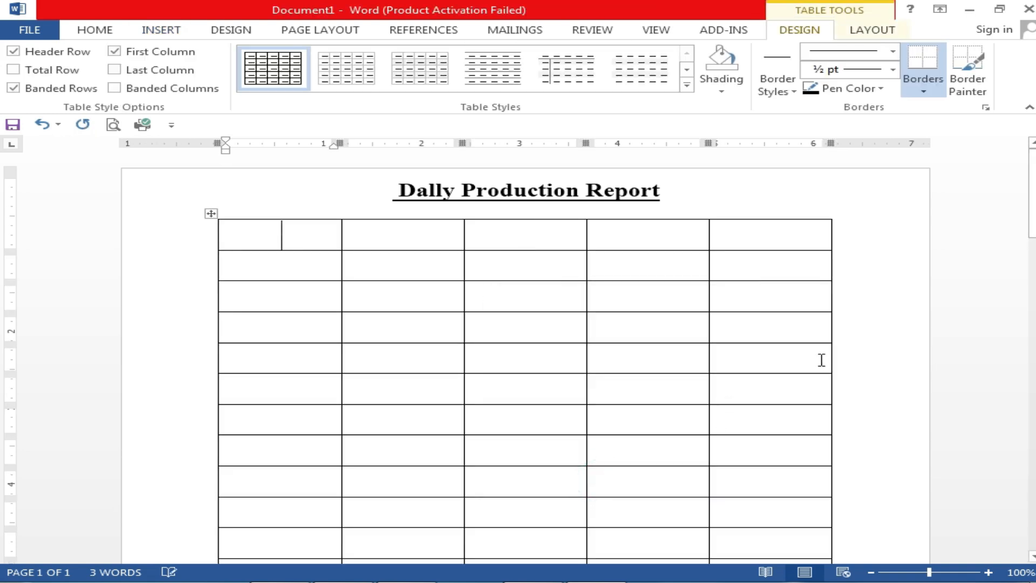
# Step: Check how far the five-column table extends down the pages and undo its insertion
pyautogui.keyDown('ctrl'); pyautogui.scroll(-3, 662, 377); pyautogui.keyUp('ctrl')
pyautogui.scroll(-5, 738, 393)
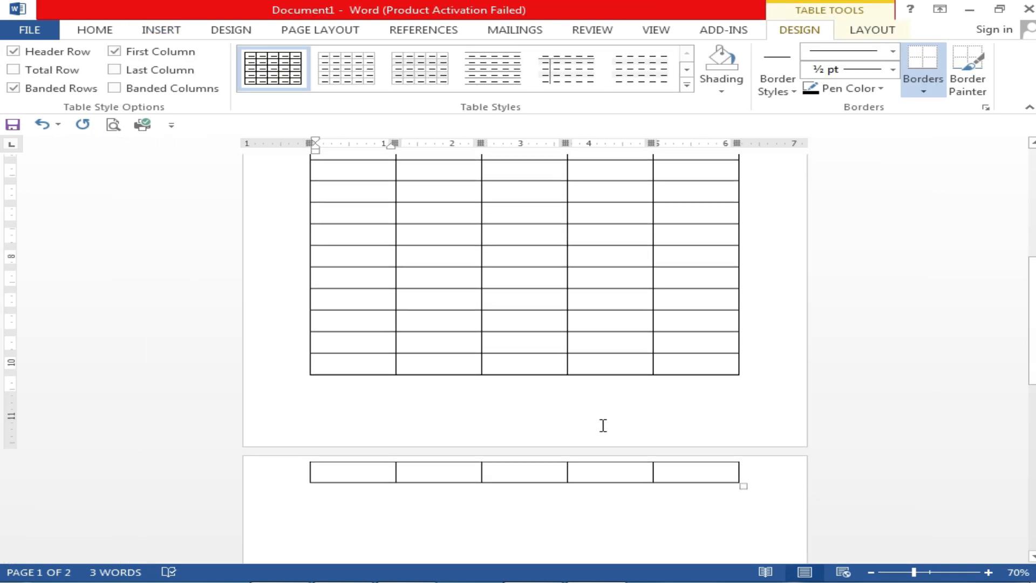
pyautogui.scroll(6, 620, 419)
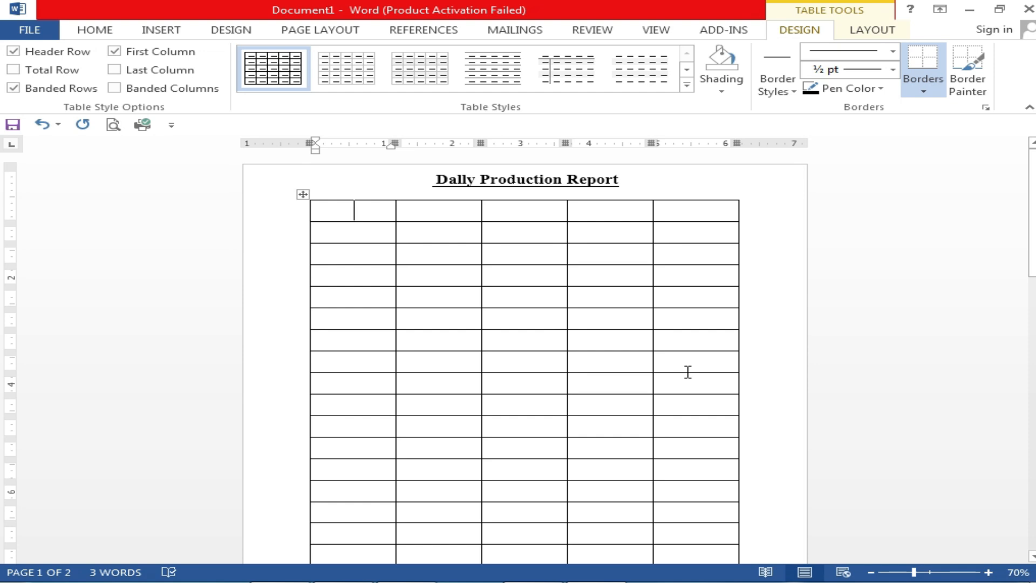
pyautogui.hotkey('ctrl', 'z')
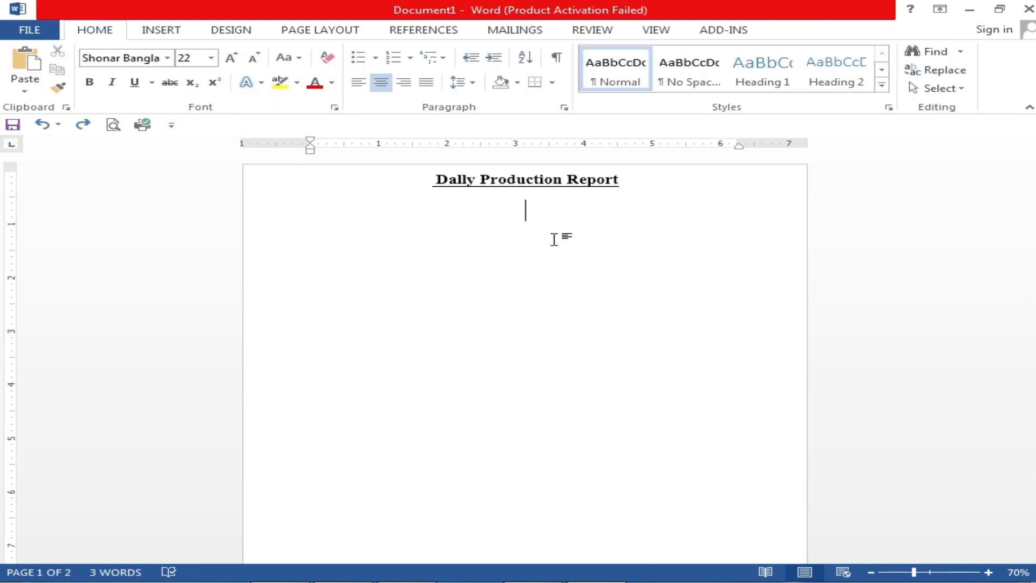
# Step: Insert a seven-column table below the title with just enough rows to fill the single page
pyautogui.click(154, 33)
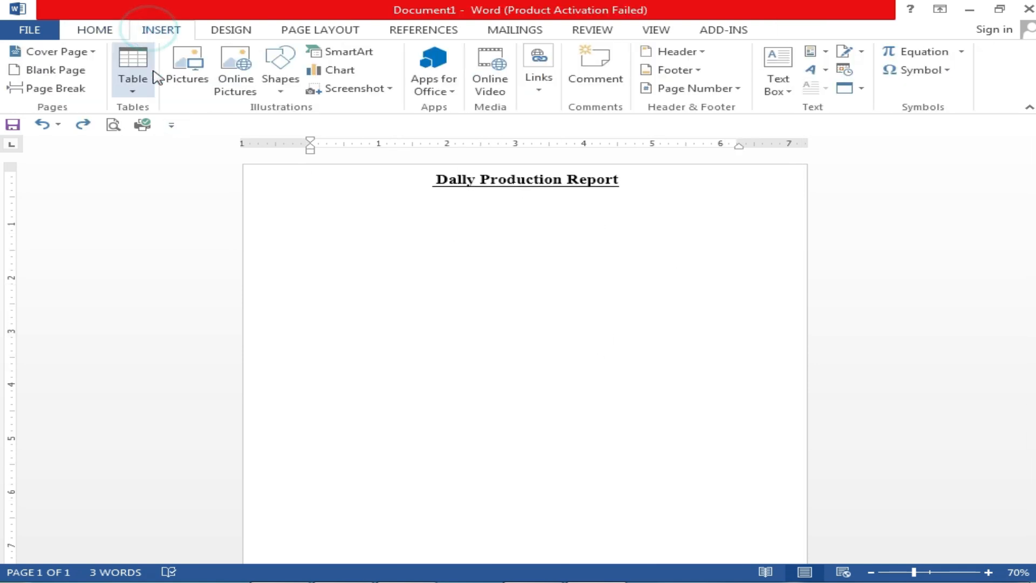
pyautogui.click(132, 92)
pyautogui.click(210, 252)
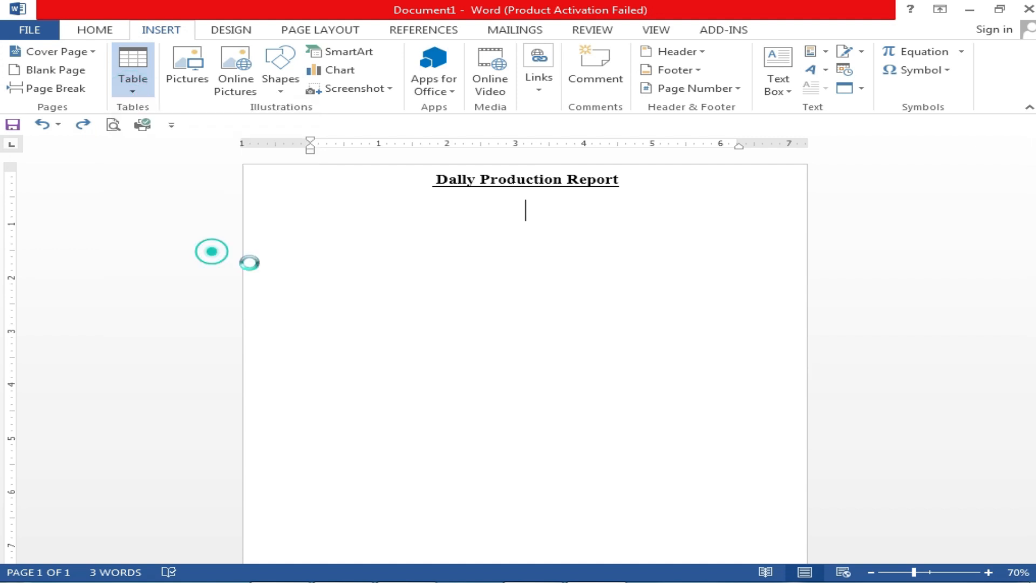
pyautogui.click(718, 336)
pyautogui.click(718, 335)
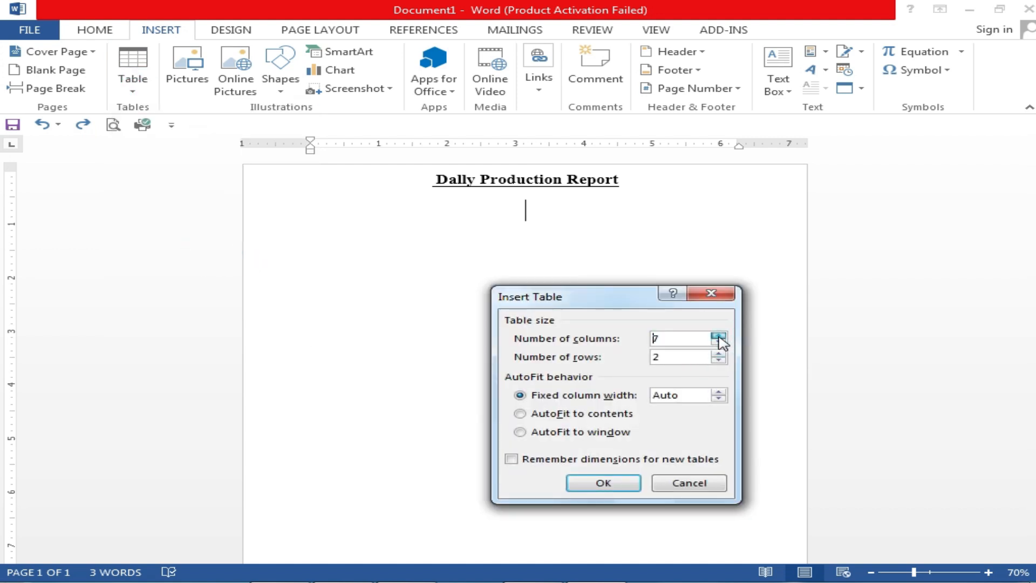
pyautogui.moveTo(718, 353); pyautogui.dragTo(718, 354)
pyautogui.click(718, 354)
pyautogui.click(718, 354)
pyautogui.click(605, 488)
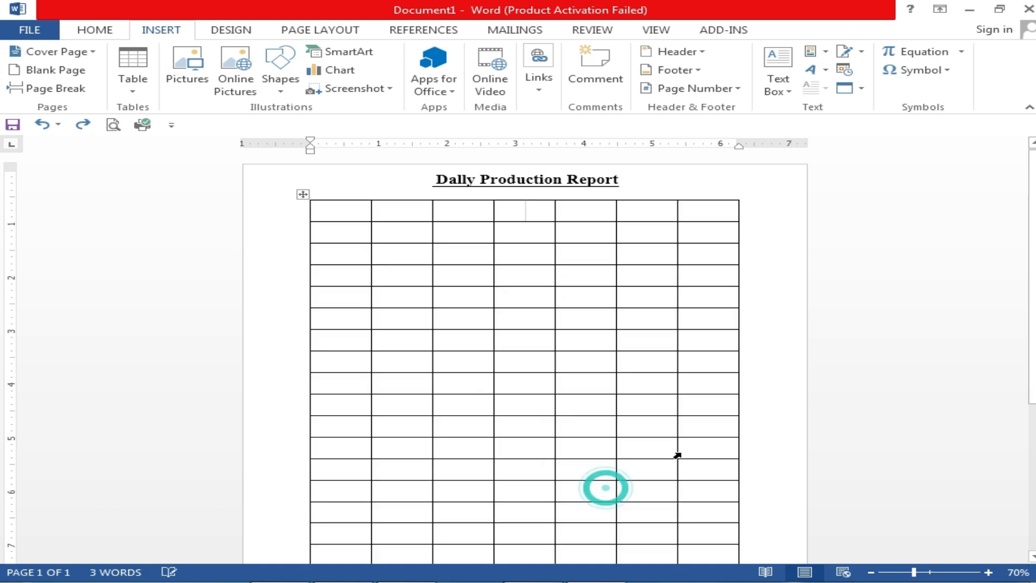
pyautogui.scroll(-5, 706, 418)
pyautogui.keyDown('ctrl'); pyautogui.scroll(4, 679, 316); pyautogui.keyUp('ctrl')
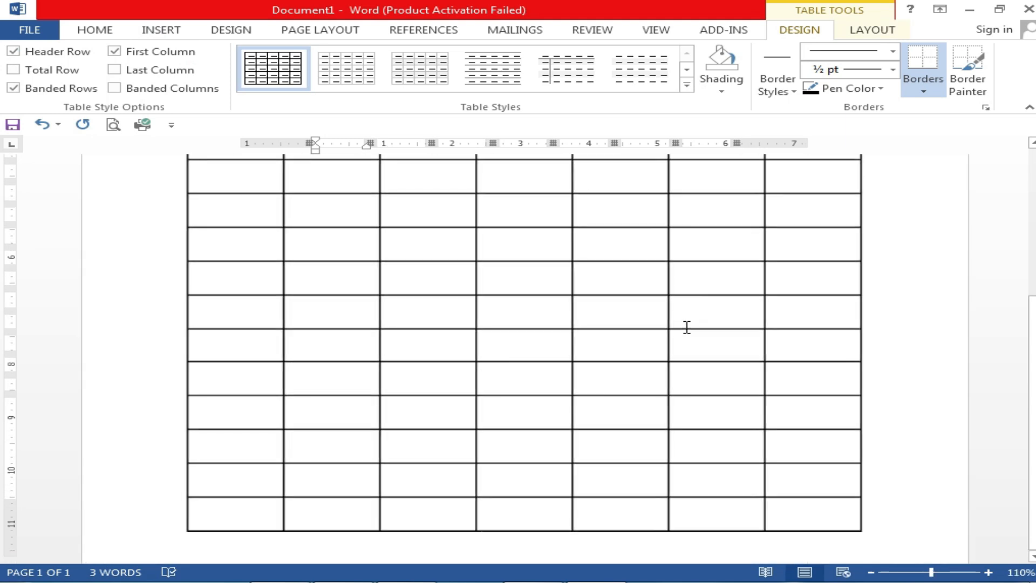
# Step: Widen the page's text area by moving the right and left margins outward, close to the page edges
pyautogui.scroll(5, 705, 305)
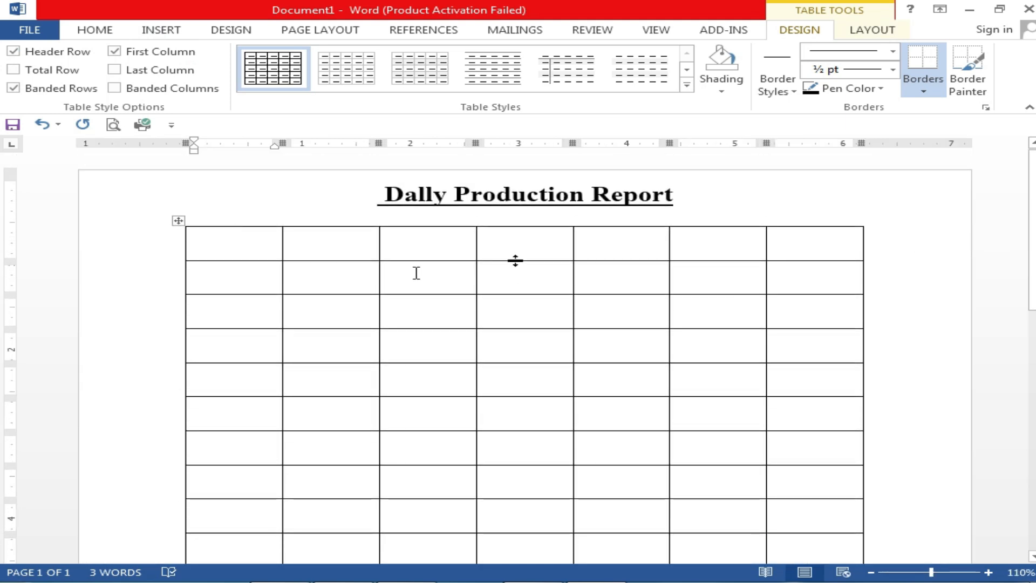
pyautogui.click(908, 231)
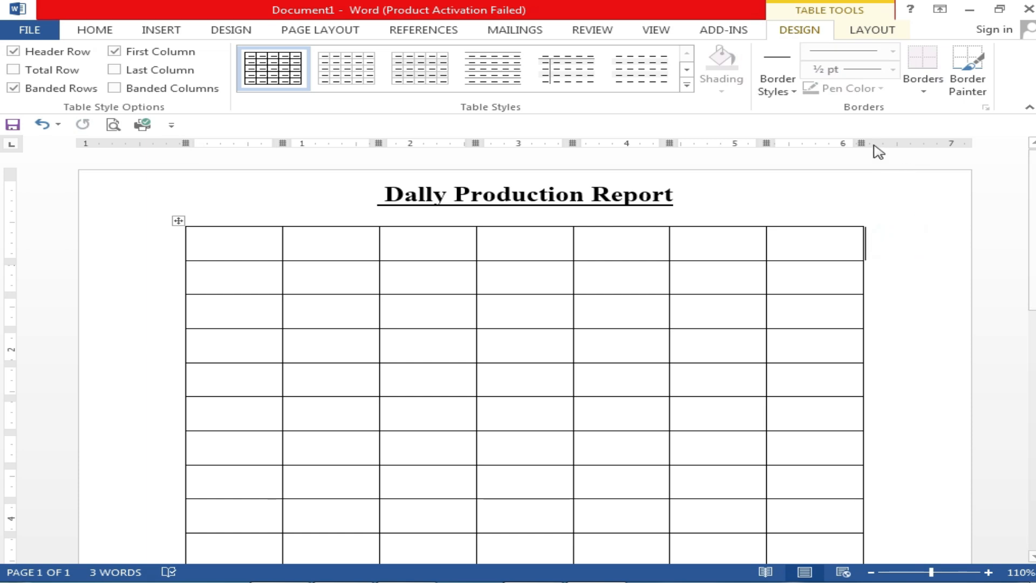
pyautogui.moveTo(863, 140); pyautogui.dragTo(943, 146)
pyautogui.click(918, 168)
pyautogui.click(162, 146)
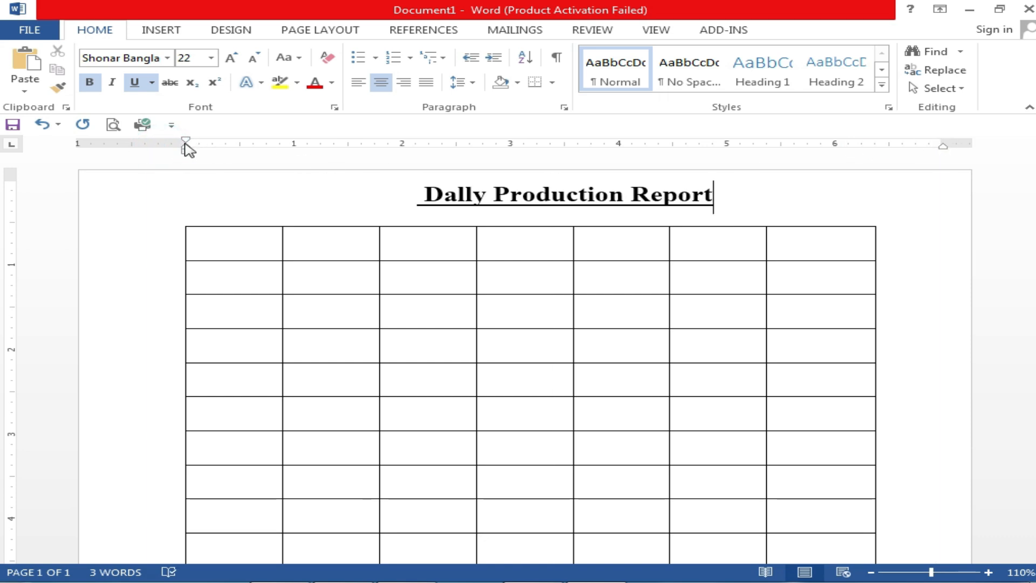
pyautogui.moveTo(185, 145); pyautogui.dragTo(102, 148)
# Step: Stretch the whole table horizontally so it spans the full width between the widened page margins
pyautogui.scroll(-4, 676, 360)
pyautogui.scroll(-3, 620, 389)
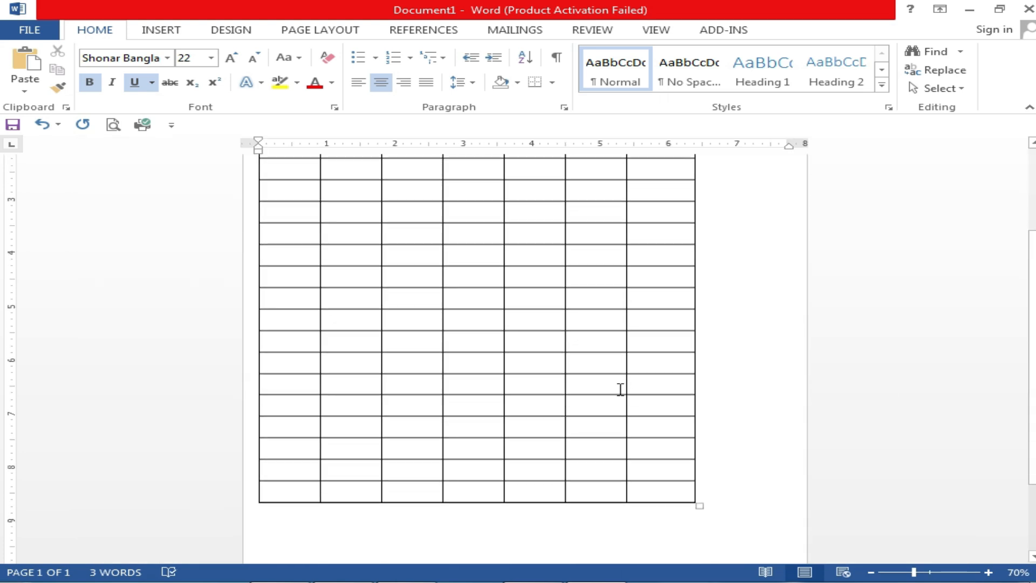
pyautogui.scroll(-3, 621, 389)
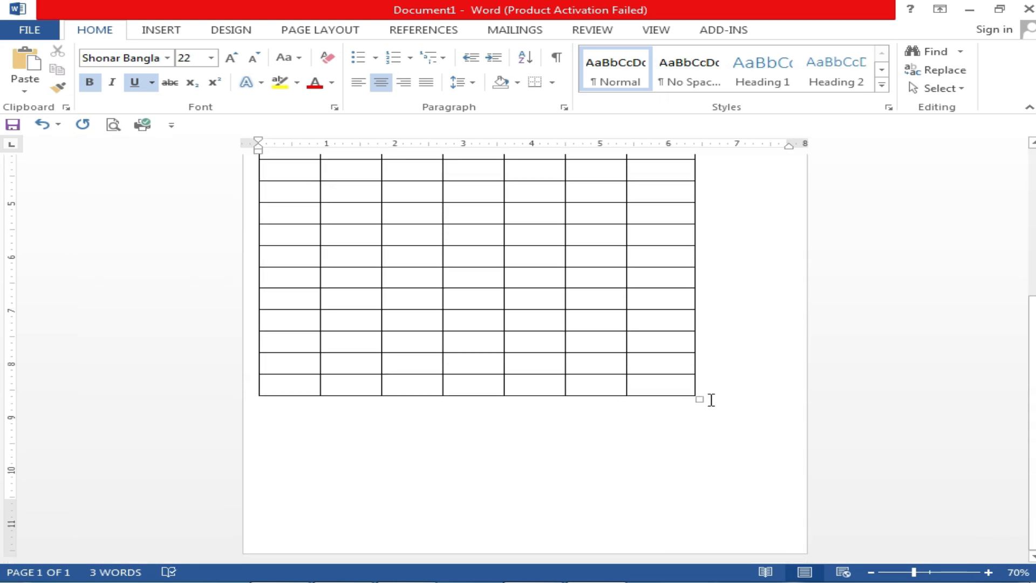
pyautogui.moveTo(699, 400); pyautogui.dragTo(789, 380)
# Step: Narrow the table's first column to about 0.6 inch, giving the freed width to the second column
pyautogui.scroll(7, 696, 397)
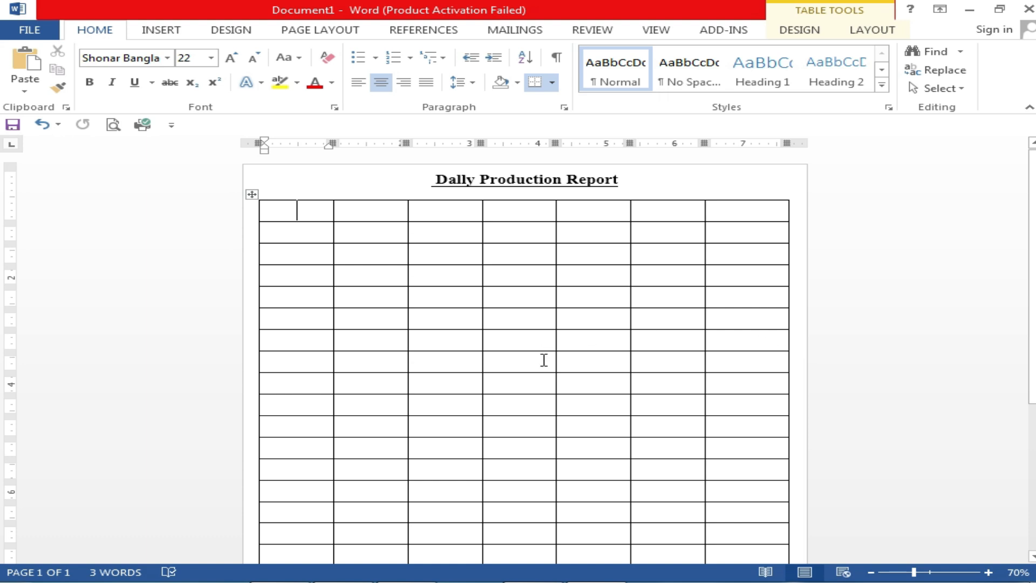
pyautogui.keyDown('ctrl'); pyautogui.scroll(2, 536, 308); pyautogui.keyUp('ctrl')
pyautogui.scroll(-1, 358, 306)
pyautogui.scroll(1, 278, 259)
pyautogui.moveTo(280, 241); pyautogui.dragTo(240, 243)
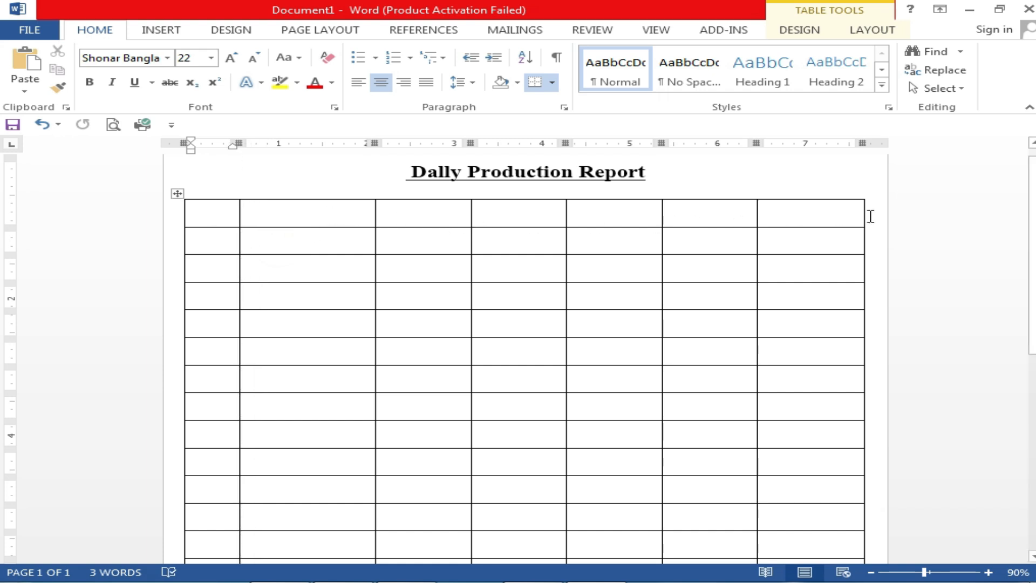
pyautogui.scroll(1, 281, 229)
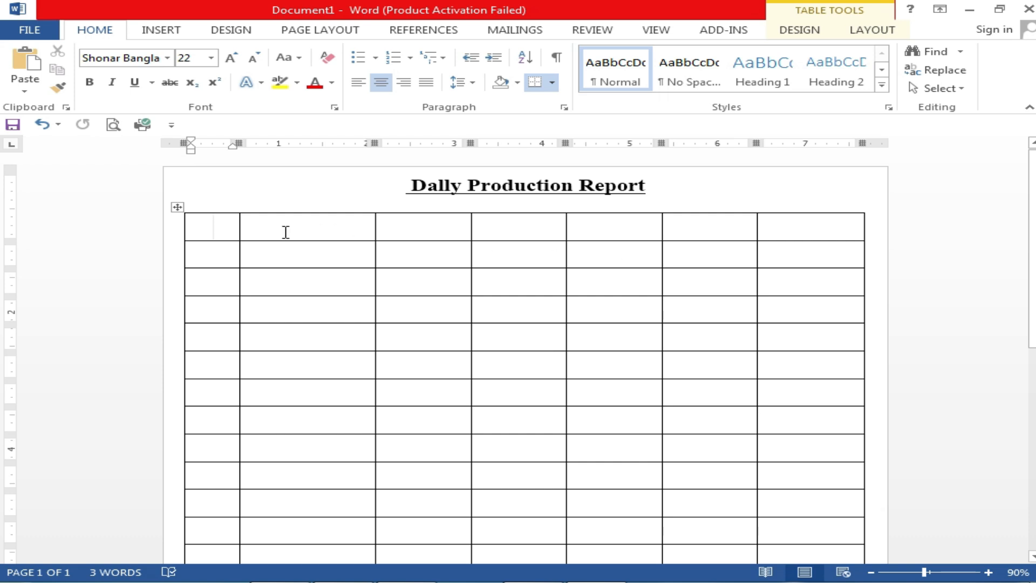
# Step: Enter the headers SL, Name and Input in the first three cells of the table's top row
pyautogui.click(215, 224)
pyautogui.write('SL')
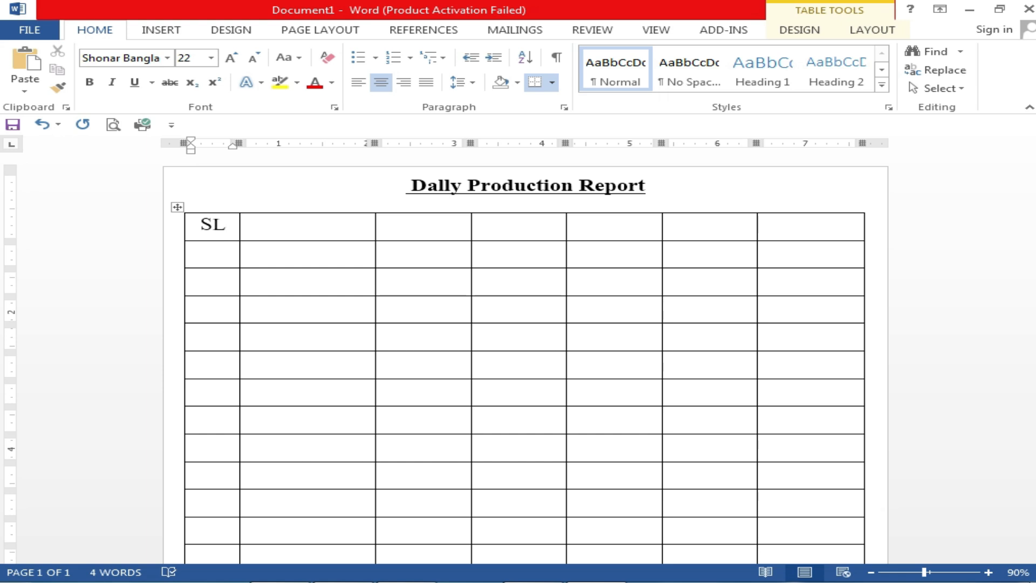
pyautogui.press('Tab')
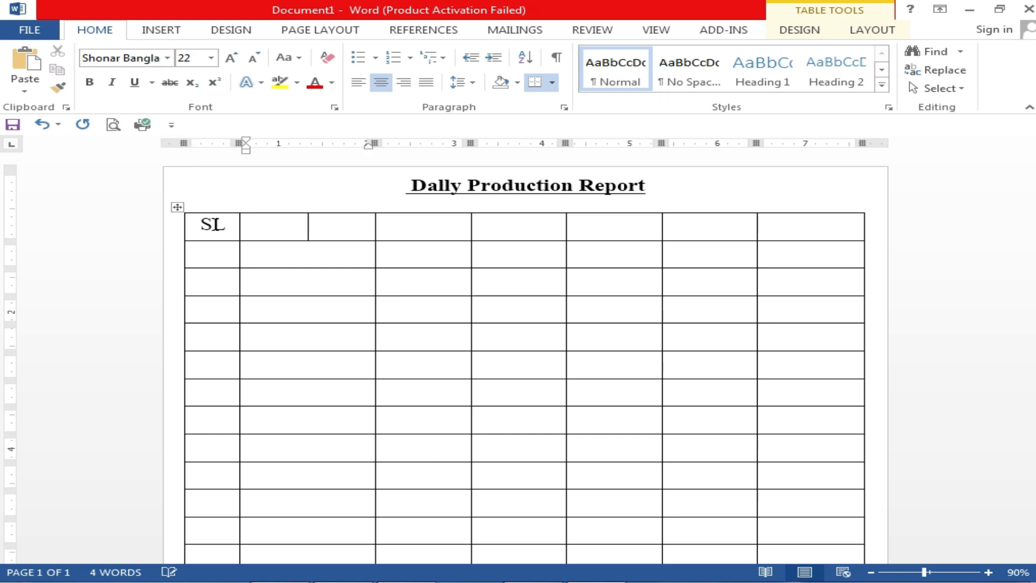
pyautogui.write('Name')
pyautogui.press('Tab')
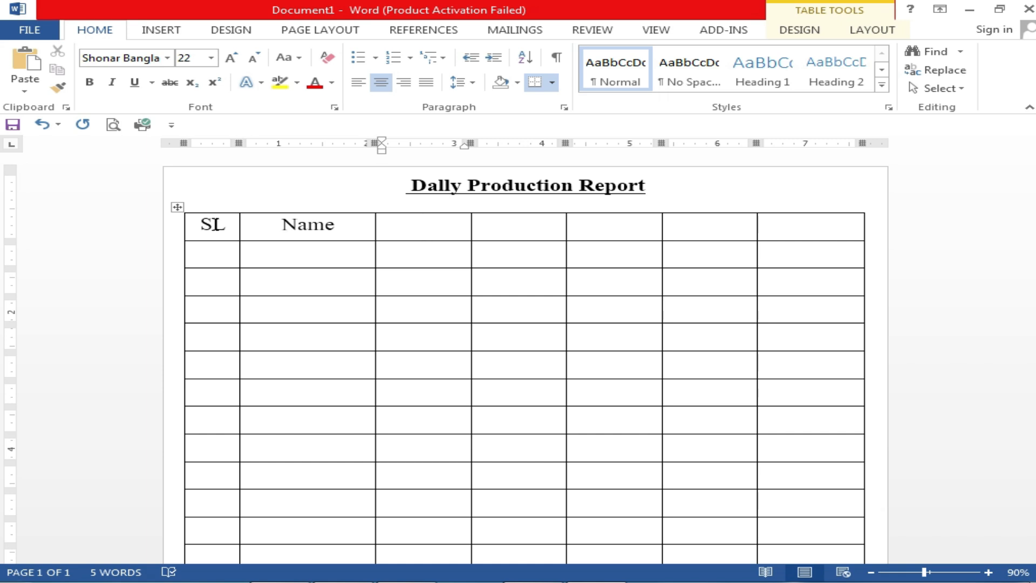
pyautogui.write('Dally')
pyautogui.press('Tab')
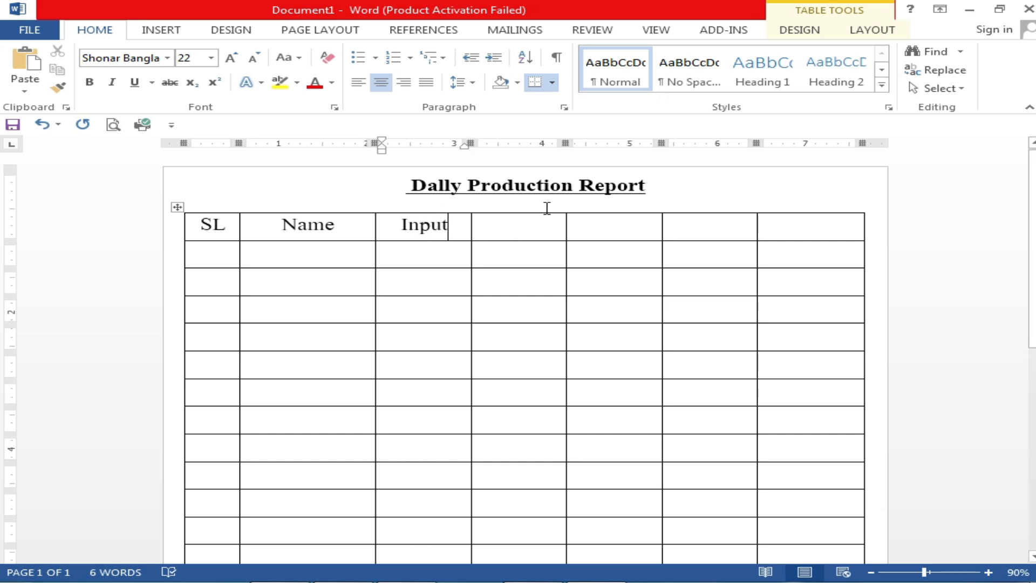
# Step: Enter the headers output and total in the fourth and fifth cells of the top row
pyautogui.click(500, 225)
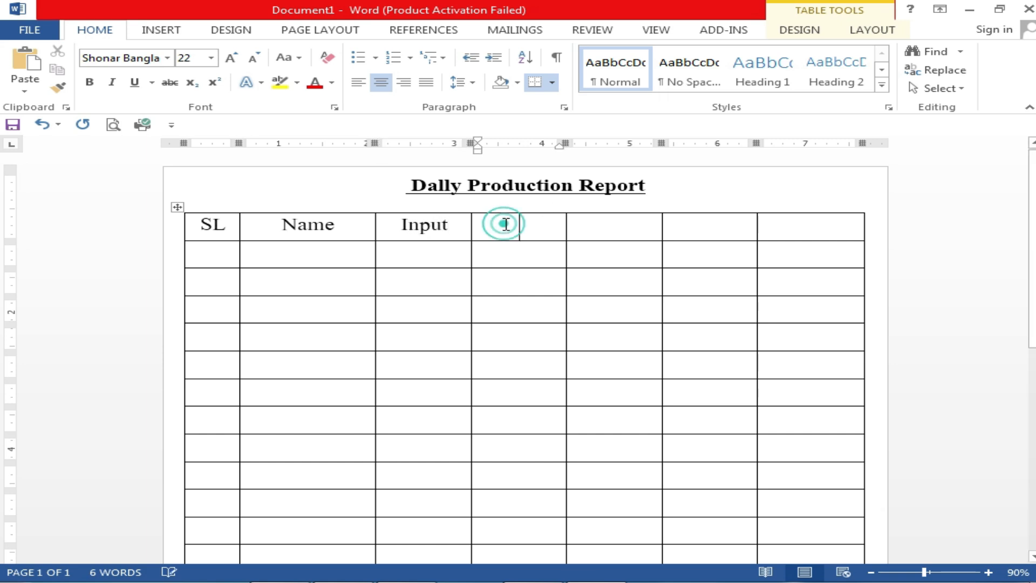
pyautogui.write('out')
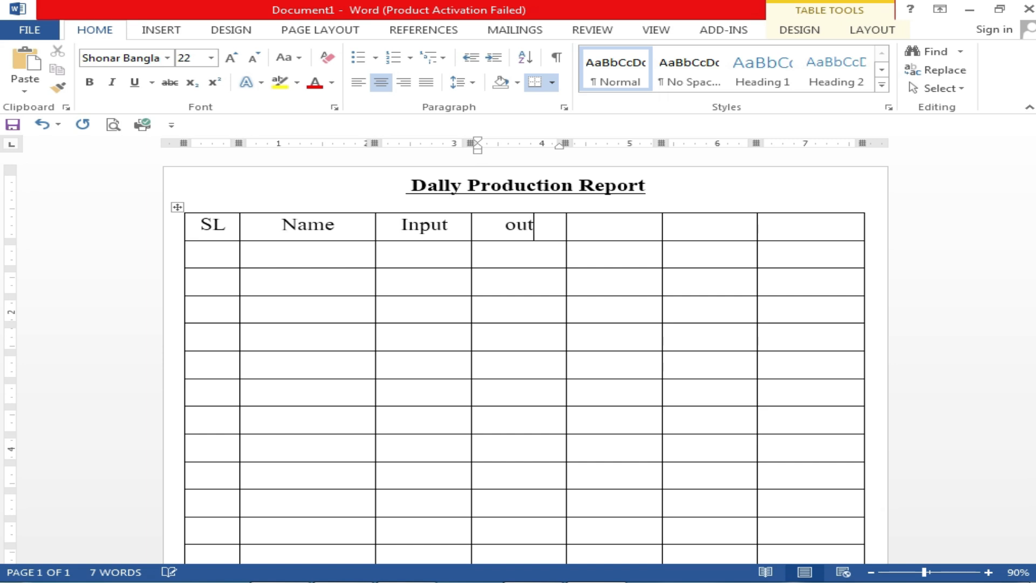
pyautogui.write('[')
pyautogui.press('BackSpace')
pyautogui.write('put')
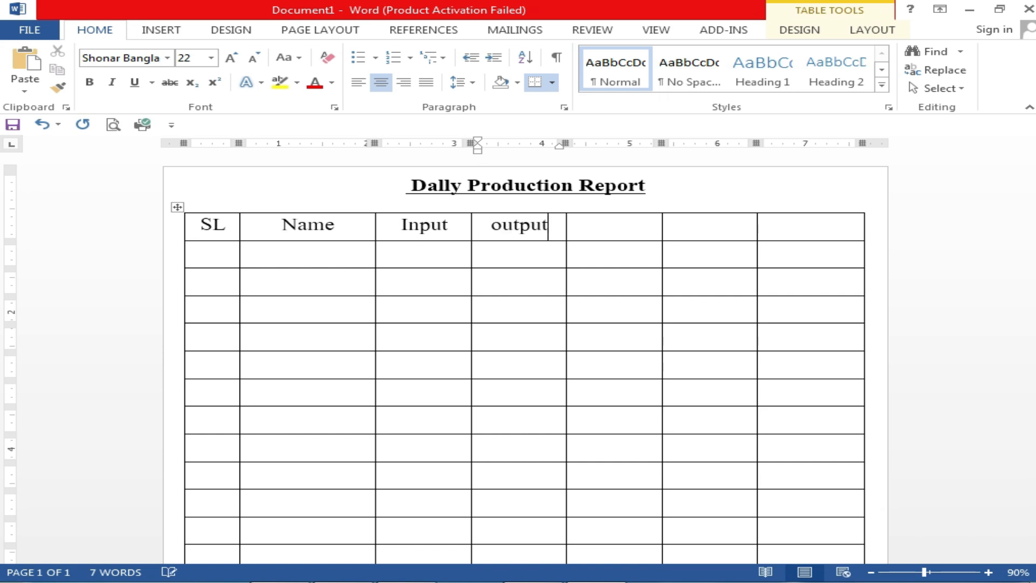
pyautogui.click(610, 226)
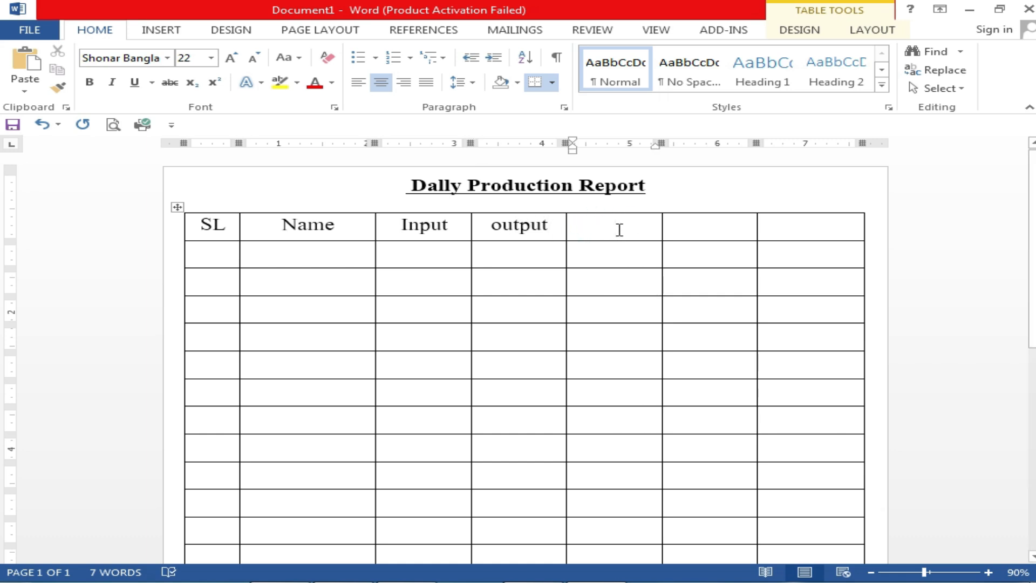
pyautogui.write('total')
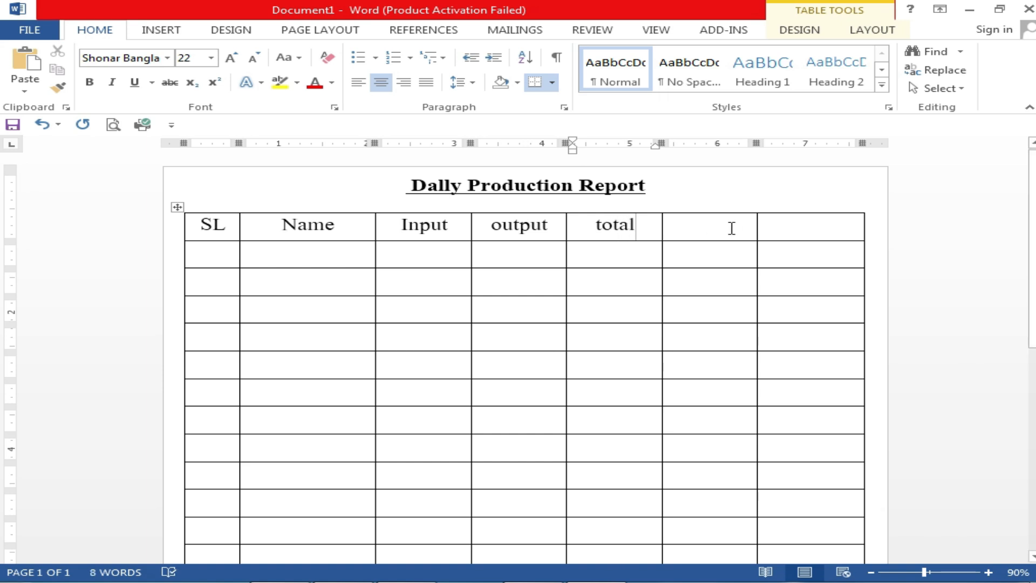
# Step: Enter the headers Balance and Remark in the last two cells of the top row, correcting their spelling and capitalisation
pyautogui.click(699, 226)
pyautogui.write('bala')
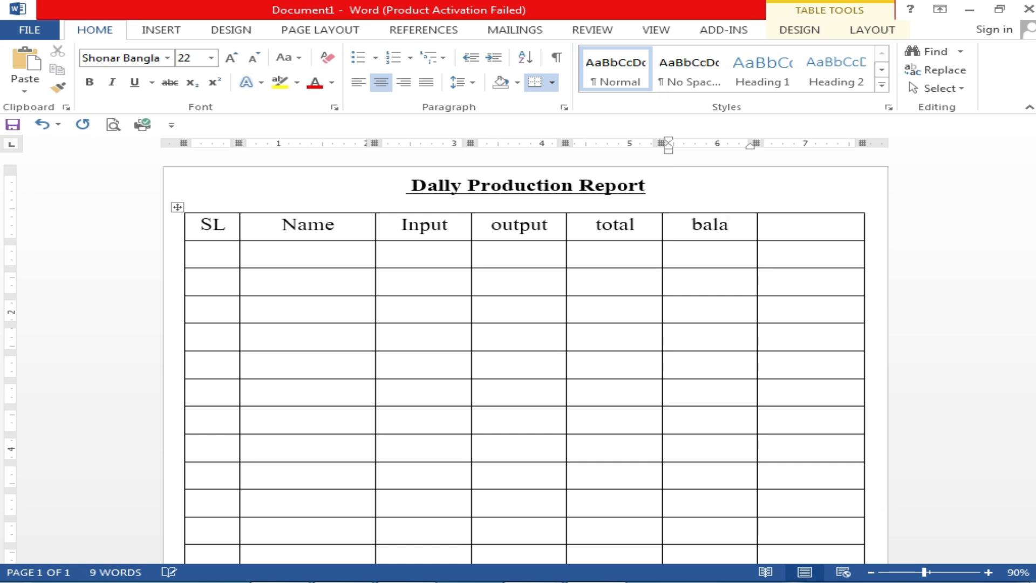
pyautogui.click(784, 223)
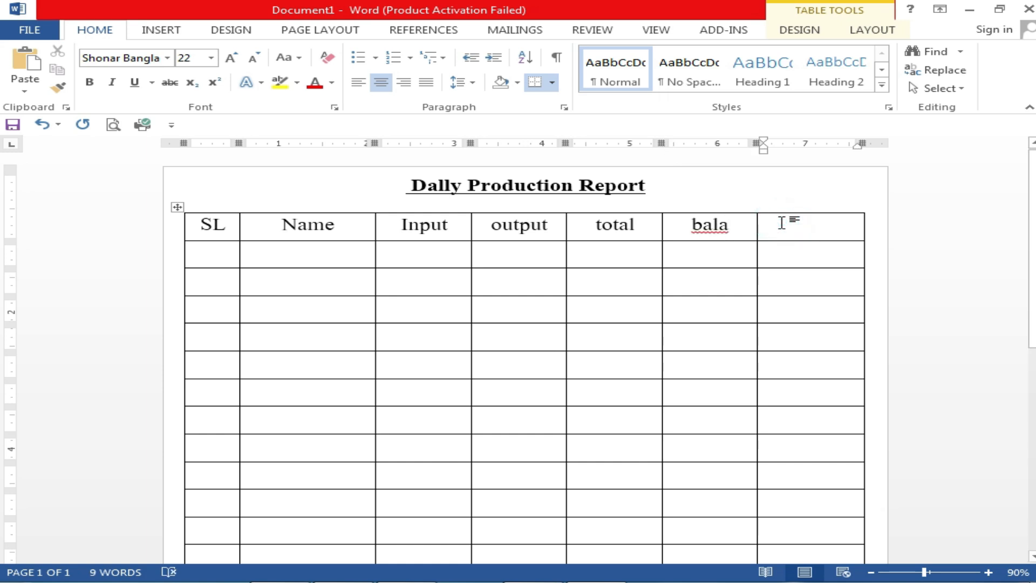
pyautogui.write('mark')
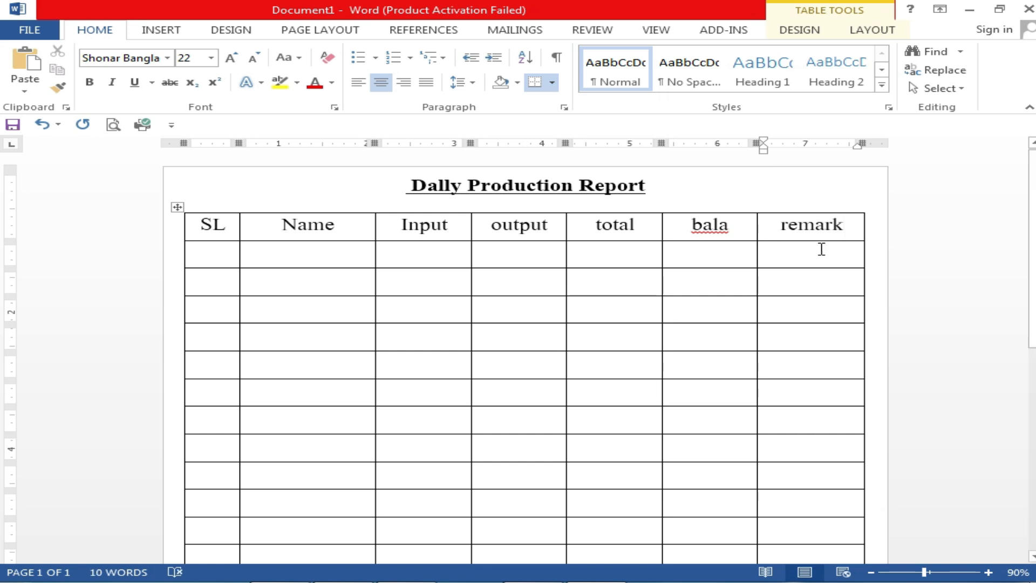
pyautogui.click(786, 228)
pyautogui.press('BackSpace')
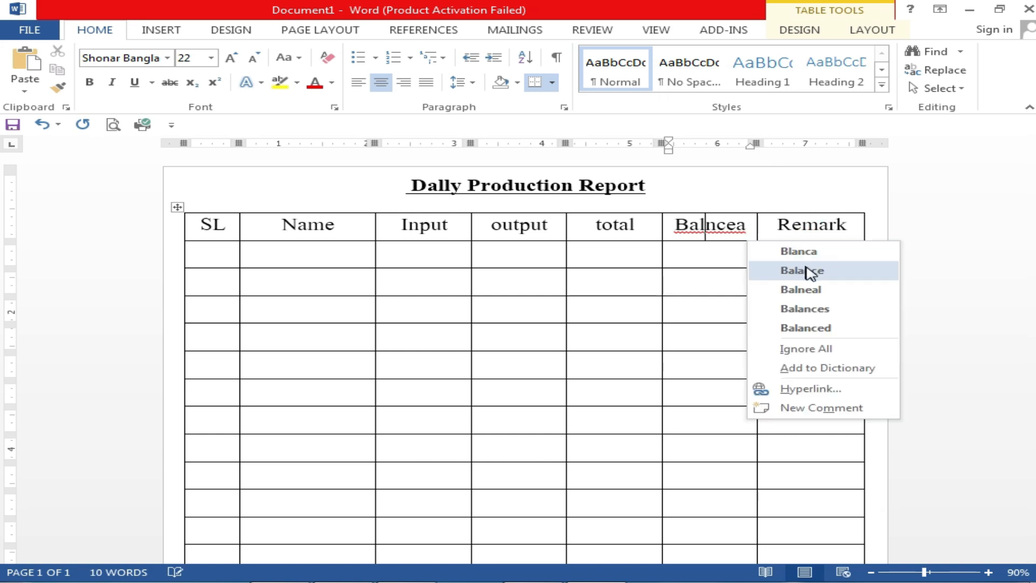
pyautogui.click(807, 270)
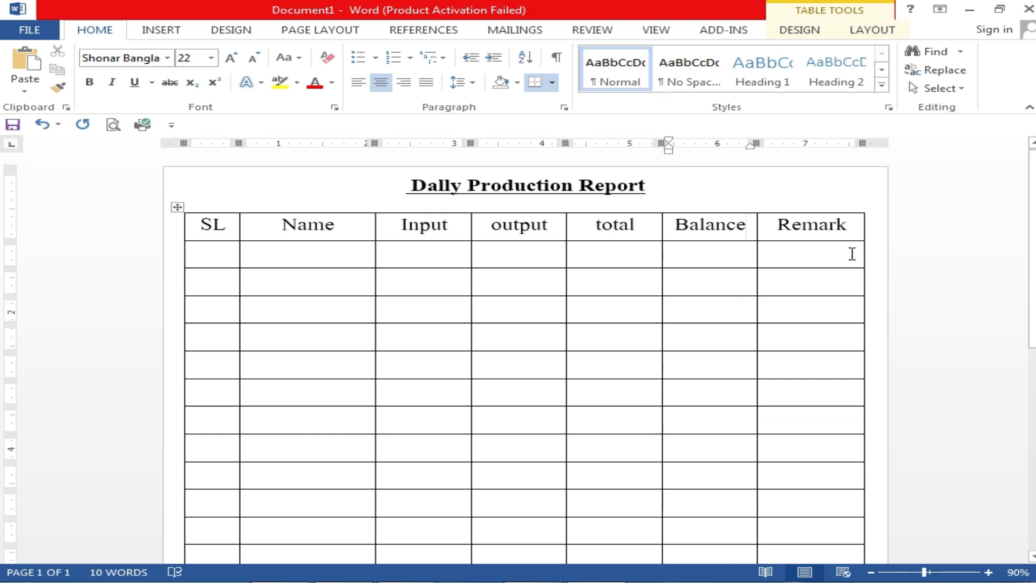
# Step: Try numbering the first three rows of the SL column manually as 1, 2 and 3, and clear them
pyautogui.keyDown('ctrl'); pyautogui.scroll(-3, 583, 285); pyautogui.keyUp('ctrl')
pyautogui.scroll(-5, 592, 303)
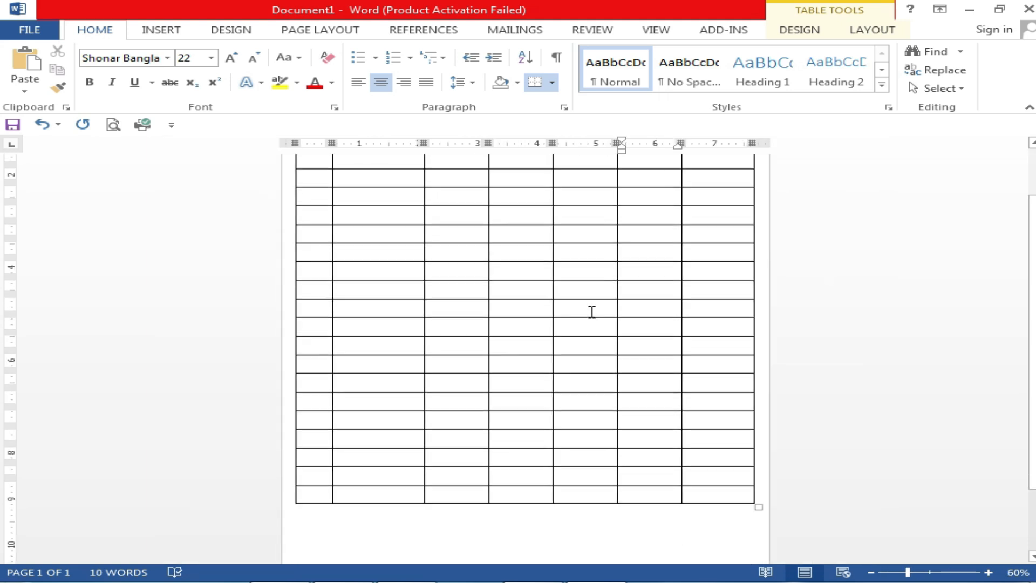
pyautogui.scroll(5, 548, 370)
pyautogui.keyDown('ctrl'); pyautogui.scroll(2, 536, 362); pyautogui.keyUp('ctrl')
pyautogui.click(235, 229)
pyautogui.write('1')
pyautogui.press('Down')
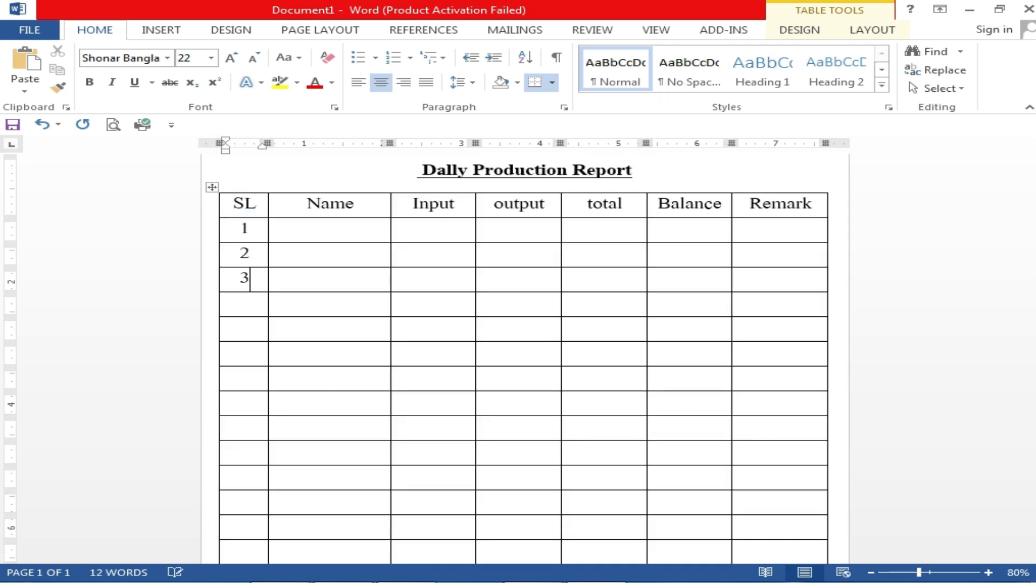
pyautogui.moveTo(244, 283); pyautogui.dragTo(238, 232)
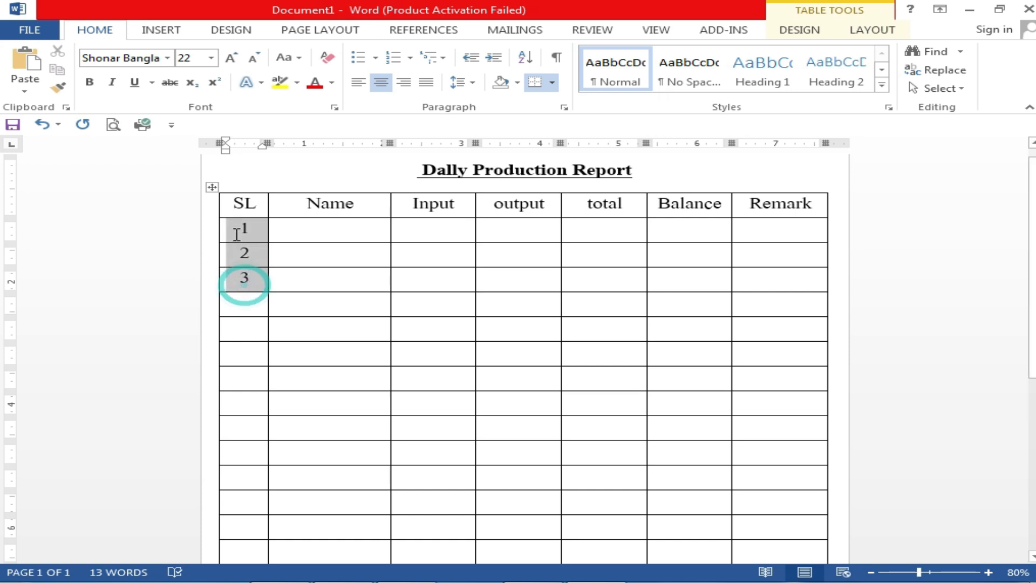
pyautogui.doubleClick(251, 281)
pyautogui.doubleClick(250, 255)
pyautogui.scroll(-2, 512, 330)
pyautogui.scroll(-3, 518, 329)
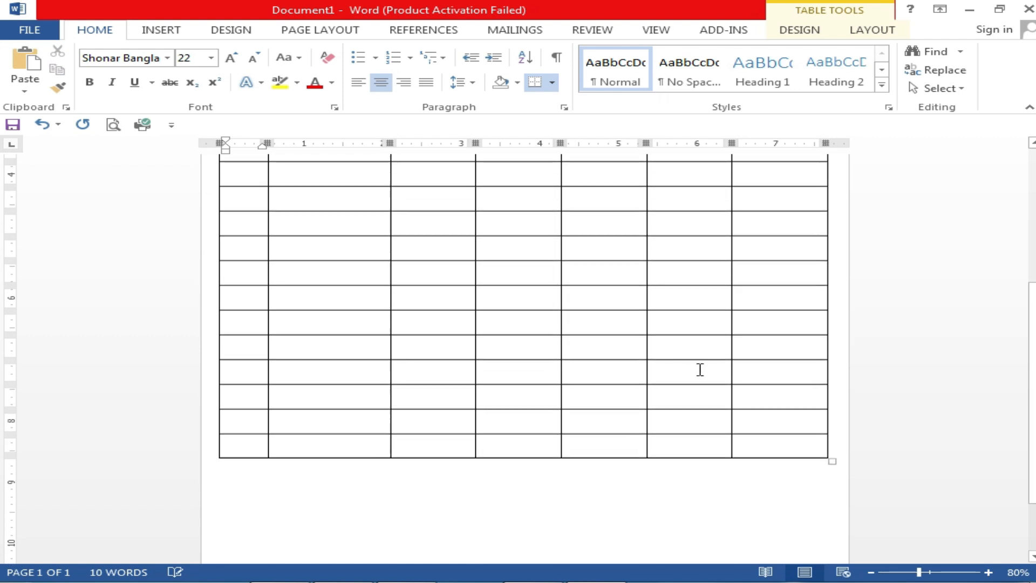
pyautogui.scroll(-4, 699, 373)
pyautogui.scroll(3, 699, 376)
pyautogui.moveTo(678, 435); pyautogui.dragTo(343, 350)
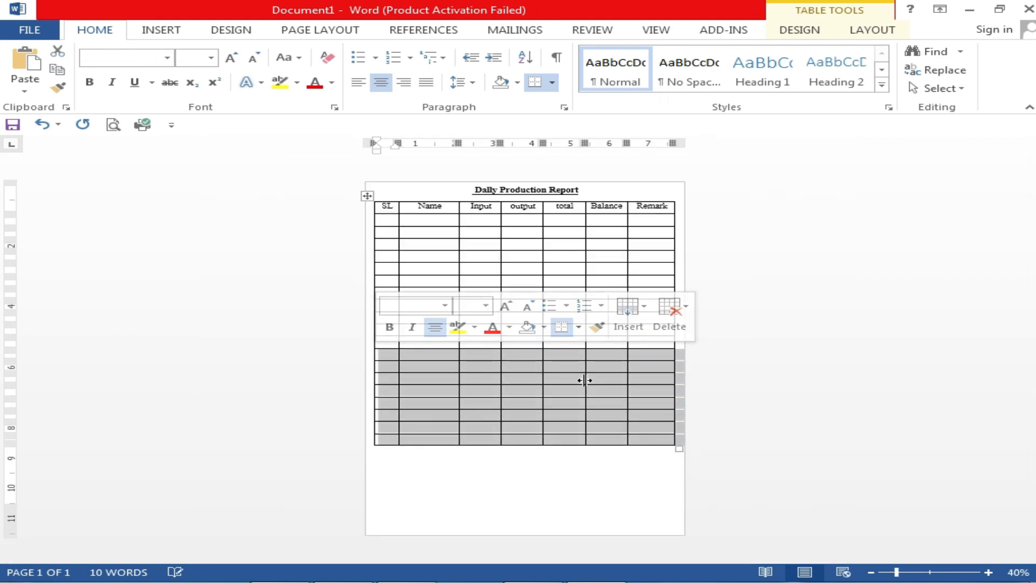
pyautogui.rightClick(532, 363)
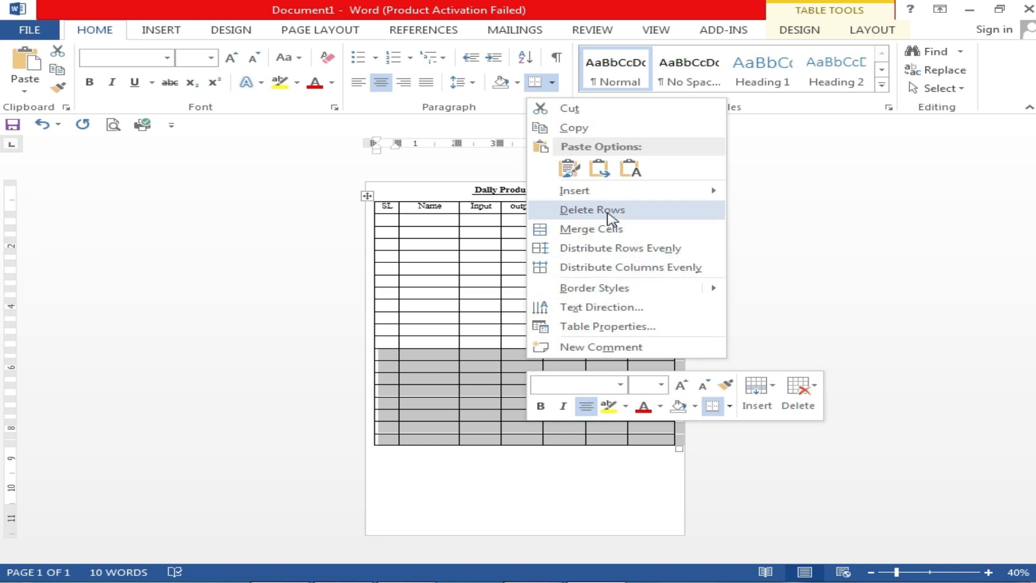
pyautogui.click(494, 487)
pyautogui.click(674, 443)
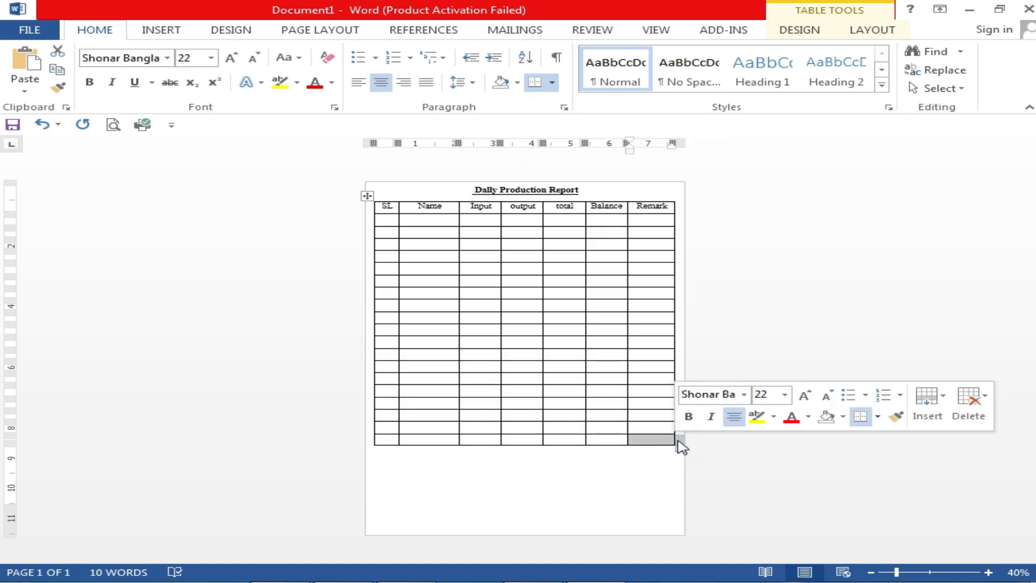
pyautogui.click(678, 440)
# Step: Delete the bottom eight rows of the table
pyautogui.moveTo(679, 438); pyautogui.dragTo(412, 365)
pyautogui.rightClick(436, 358)
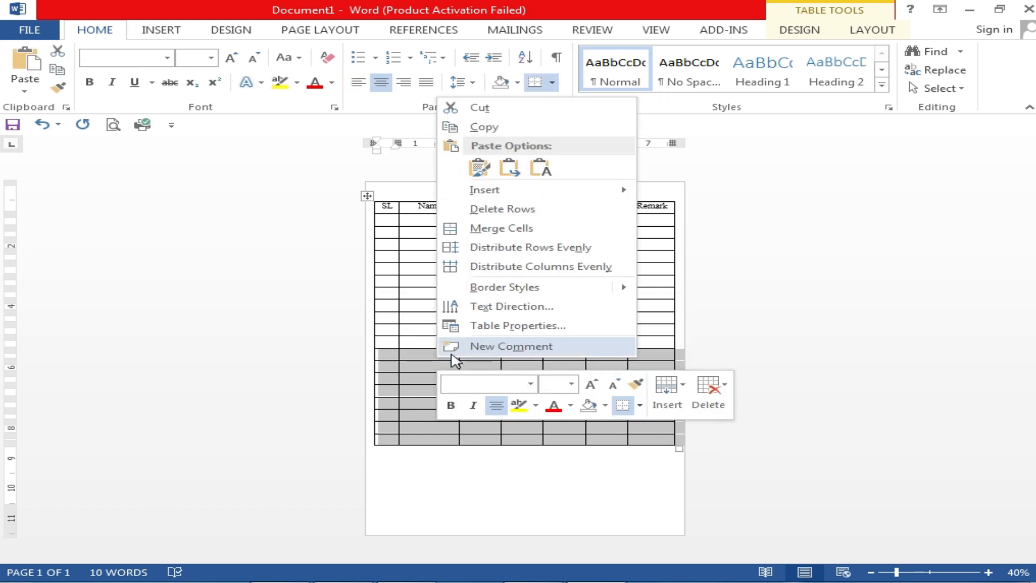
pyautogui.click(502, 215)
# Step: Number all the empty cells below the SL header automatically, using the plain 1, 2, 3 format without punctuation
pyautogui.scroll(5, 548, 324)
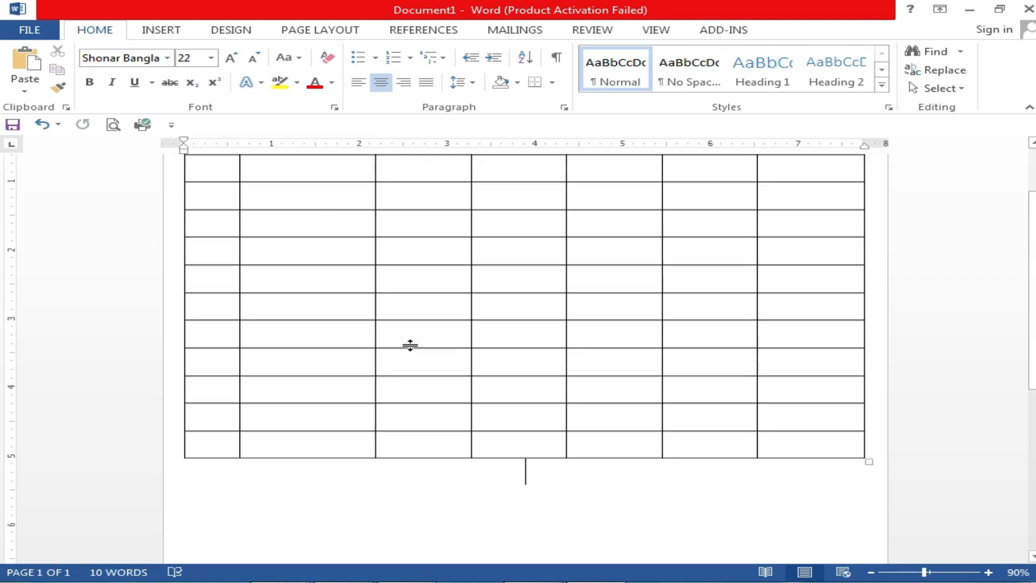
pyautogui.scroll(2, 282, 287)
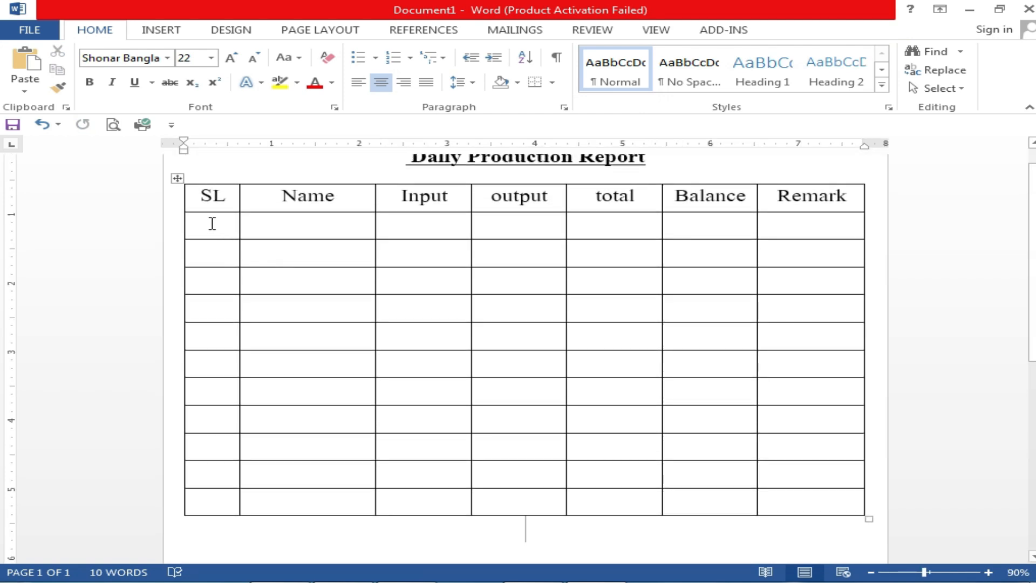
pyautogui.moveTo(212, 224); pyautogui.dragTo(217, 495)
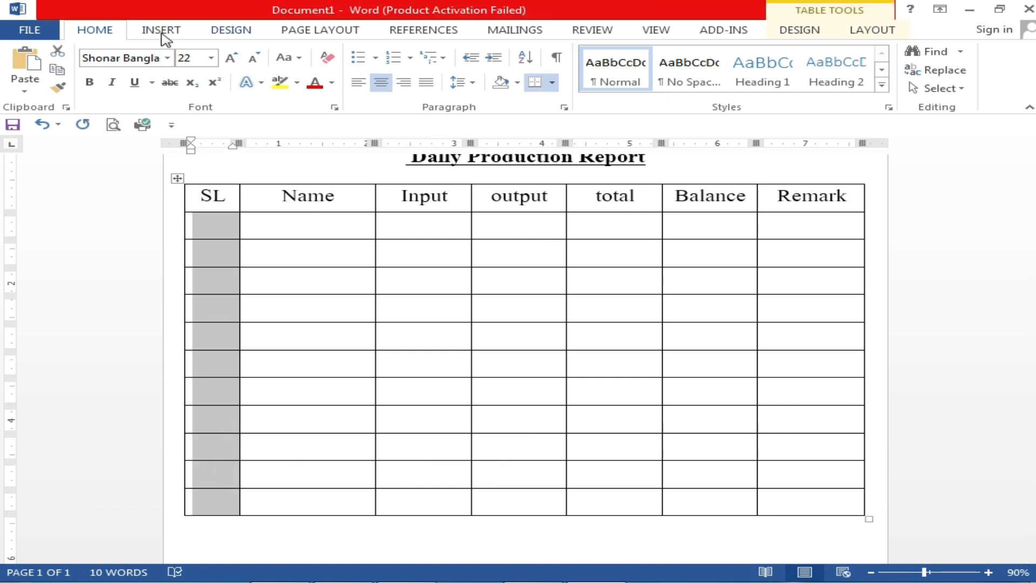
pyautogui.click(409, 57)
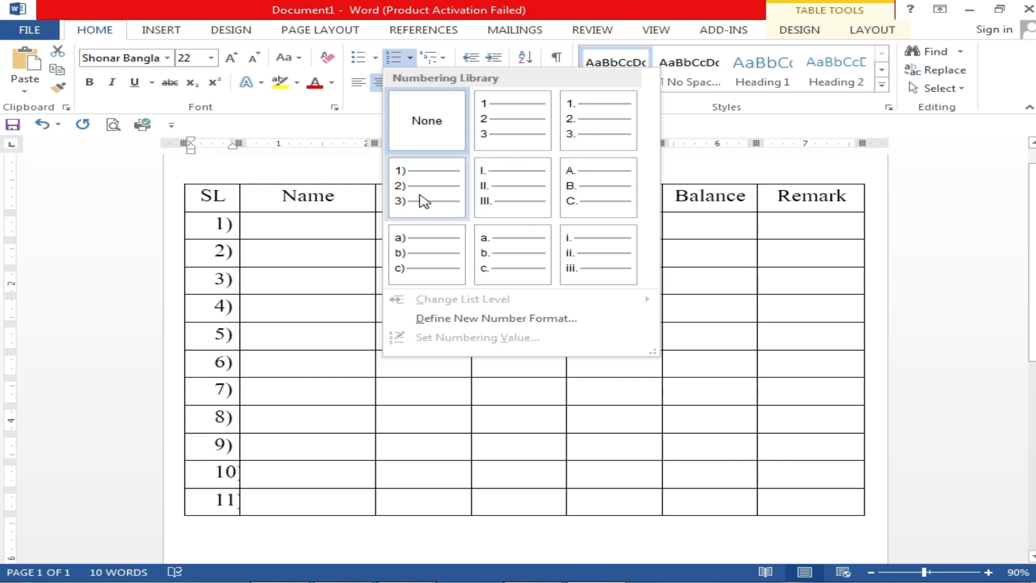
pyautogui.click(516, 130)
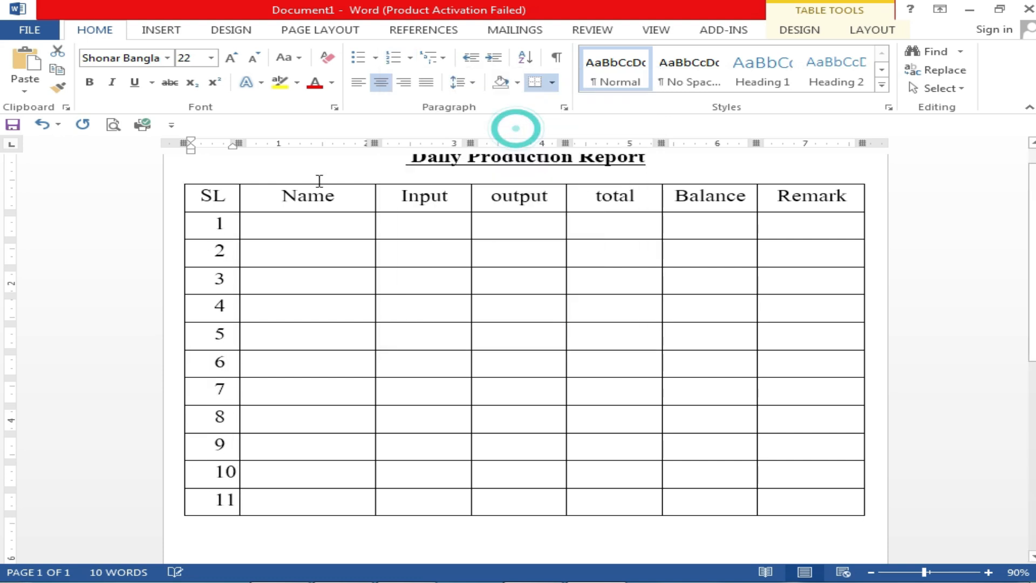
# Step: Widen the SL column slightly by moving its border with the Name column, leaving more room for the two-digit serial numbers
pyautogui.moveTo(240, 196)
pyautogui.mouseDown()
pyautogui.moveTo(263, 196)
pyautogui.moveTo(250, 196)
pyautogui.mouseUp()
pyautogui.scroll(-3, 237, 302)
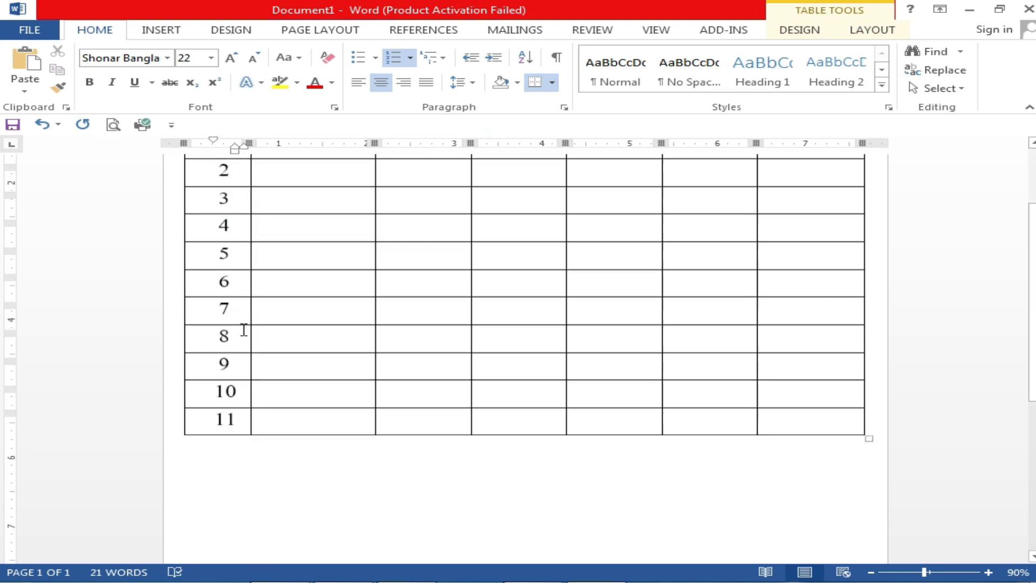
pyautogui.scroll(3, 459, 311)
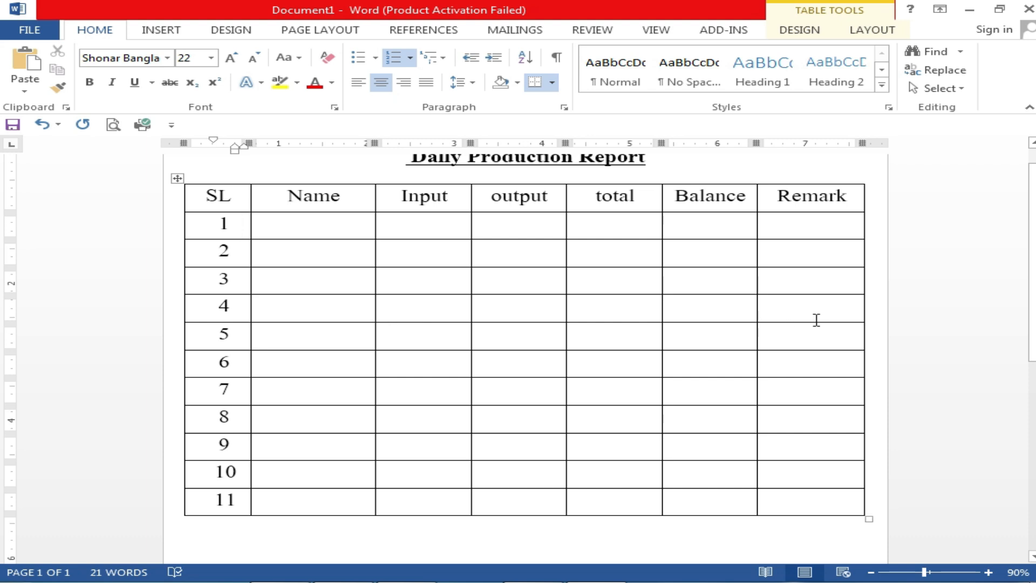
# Step: Insert a new automatically numbered row below row 4 of the table, then undo and redo the insertion
pyautogui.click(870, 306)
pyautogui.press('Return')
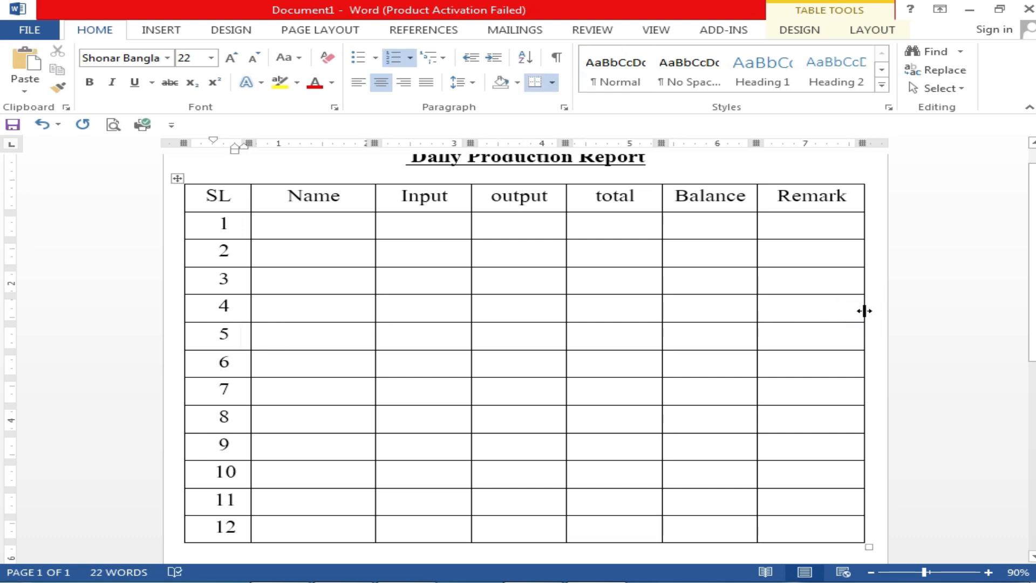
pyautogui.hotkey('ctrl', 'z')
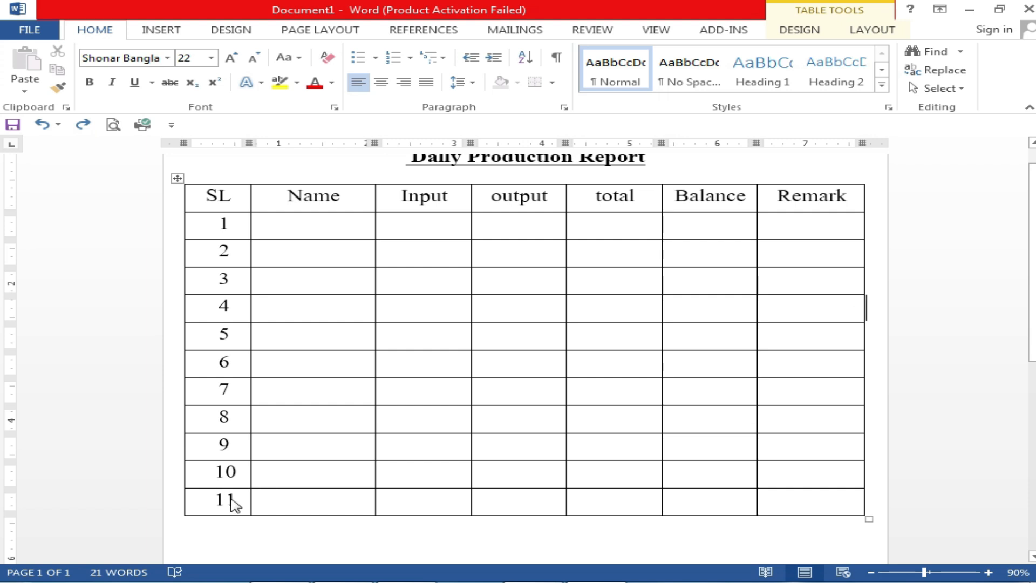
pyautogui.hotkey('ctrl', 'y')
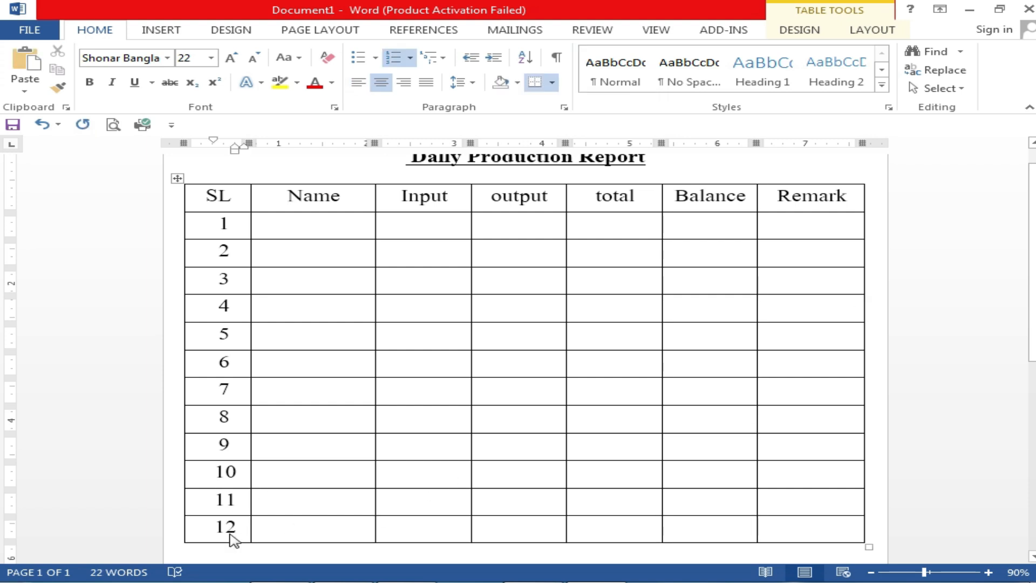
# Step: Add four more automatically numbered rows below row 12, extending the serial numbers to 16
pyautogui.scroll(-3, 232, 540)
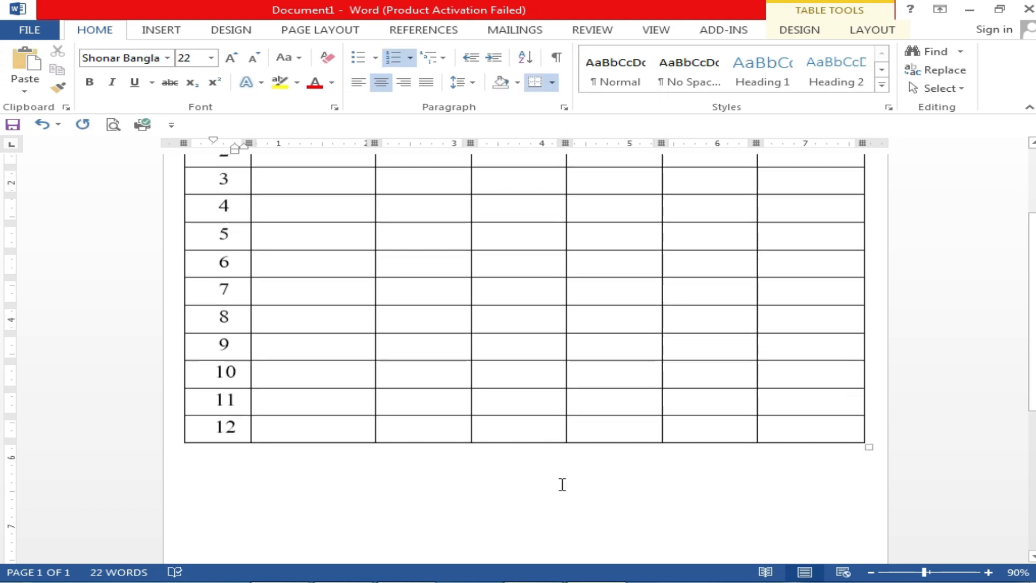
pyautogui.click(869, 431)
pyautogui.press('Return')
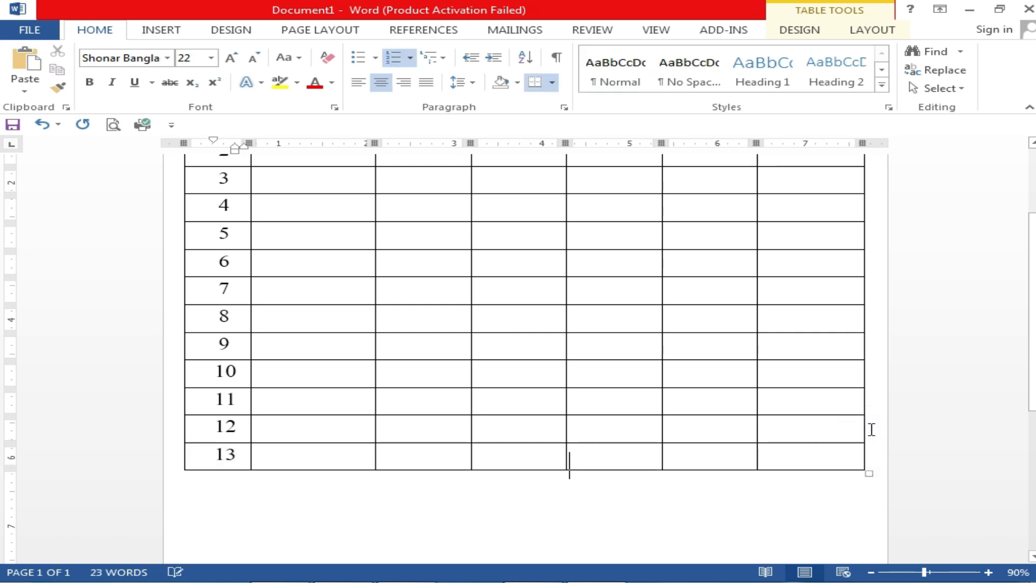
pyautogui.hotkey('ctrl', 'z')
pyautogui.click(870, 430)
pyautogui.press('Return')
pyautogui.click(869, 431)
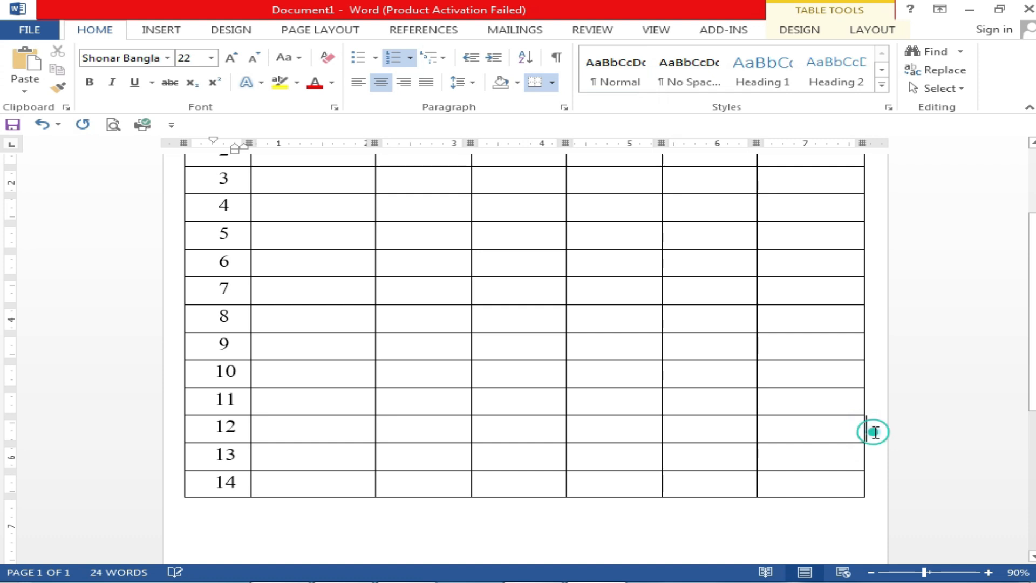
pyautogui.press('Return')
pyautogui.click(869, 431)
pyautogui.press('Return')
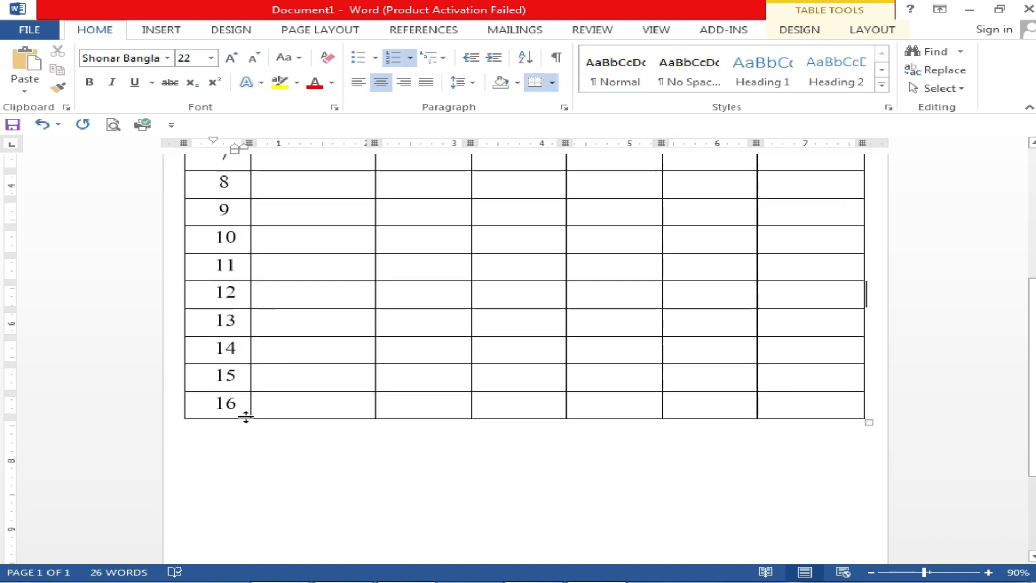
# Step: Examine the layout of the whole report, from the title through the numbered table rows, at several zoom levels
pyautogui.scroll(3, 599, 359)
pyautogui.scroll(-2, 534, 361)
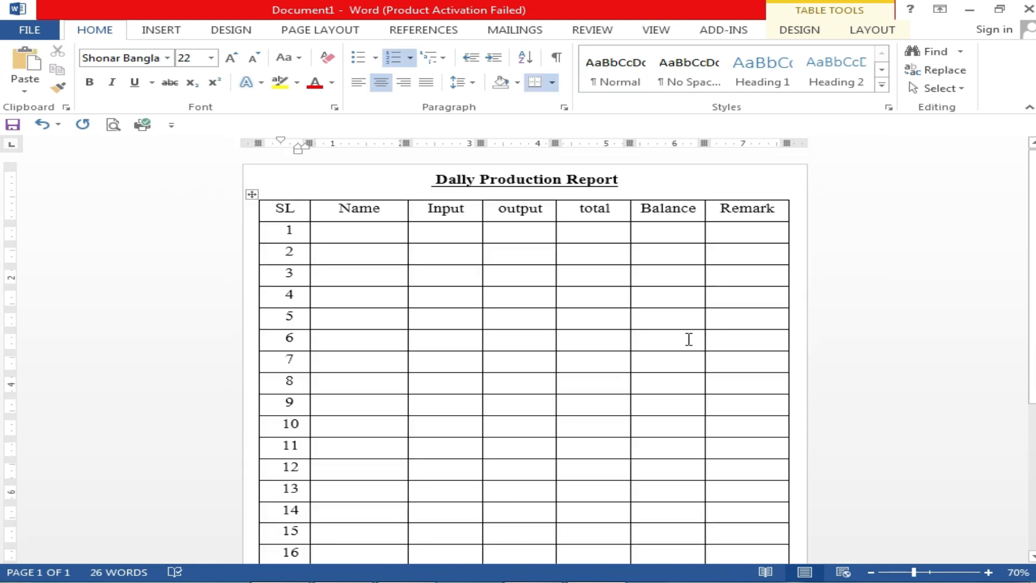
pyautogui.scroll(2, 561, 287)
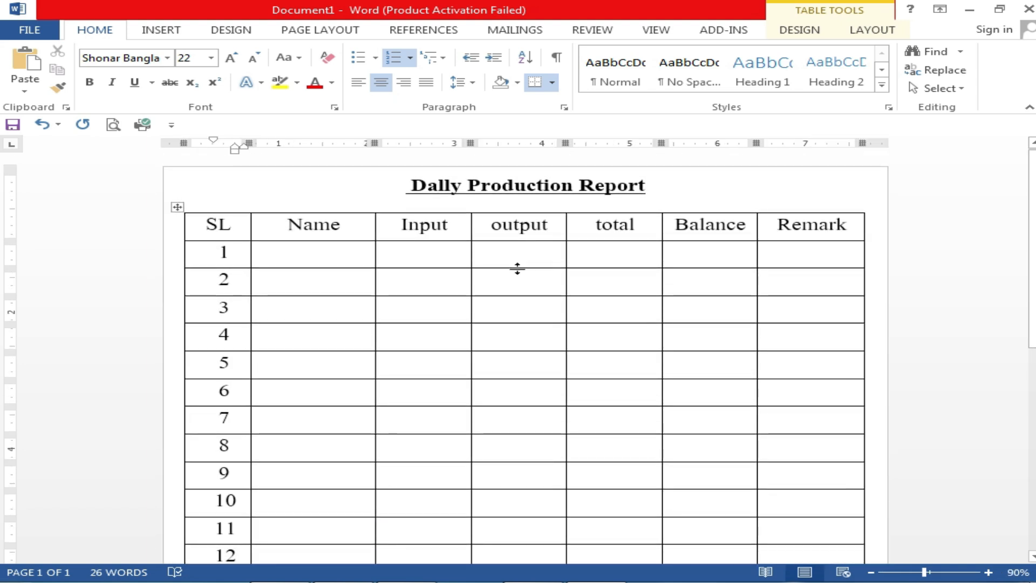
pyautogui.scroll(2, 550, 235)
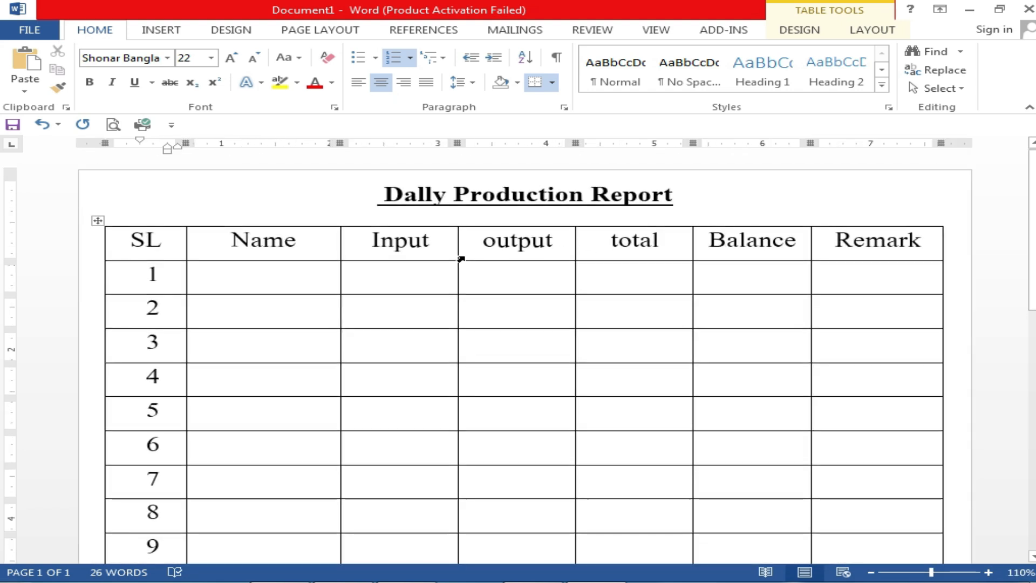
pyautogui.scroll(-3, 553, 307)
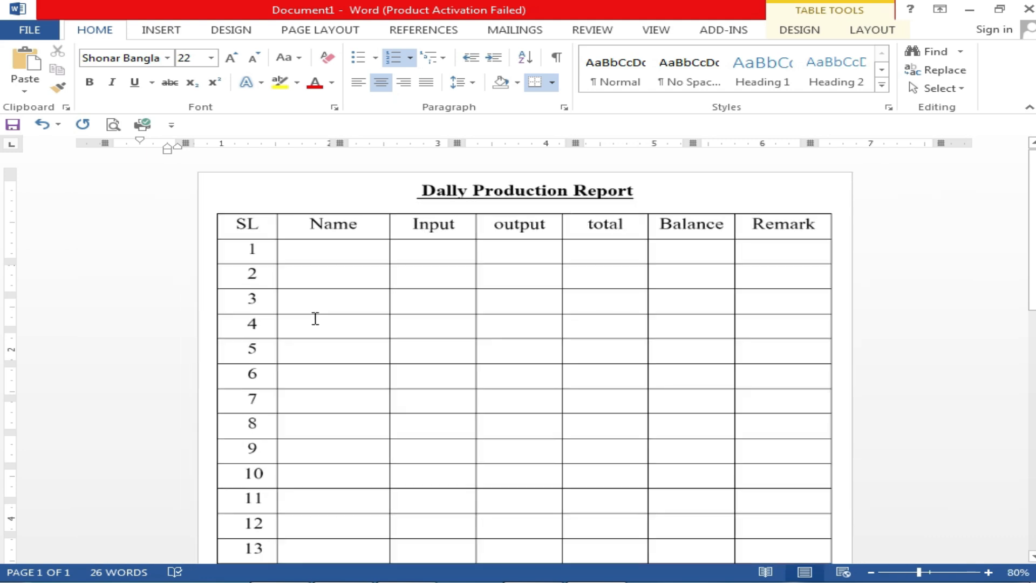
pyautogui.scroll(-3, 557, 391)
pyautogui.scroll(3, 556, 390)
pyautogui.scroll(-1, 560, 390)
pyautogui.scroll(1, 559, 393)
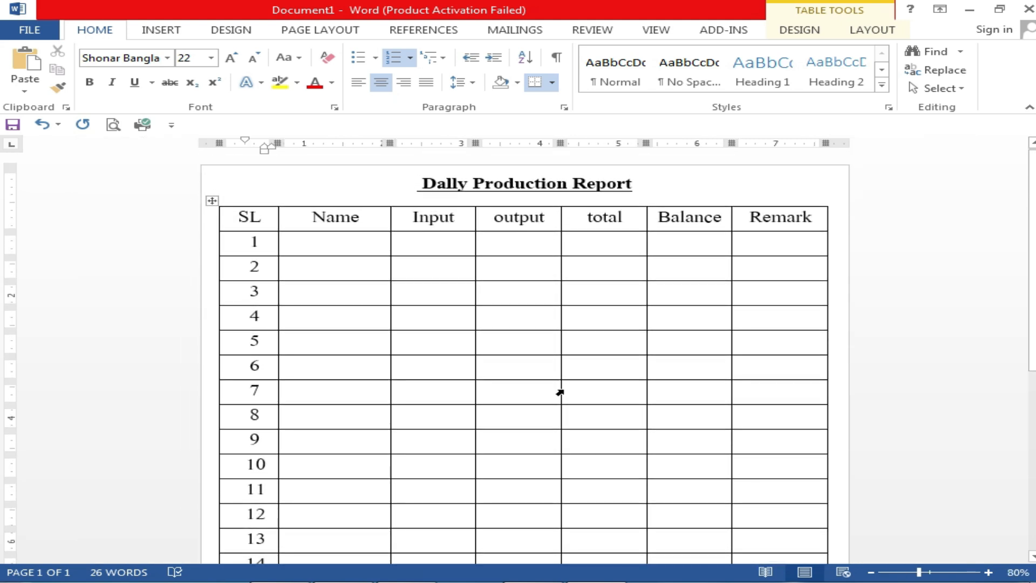